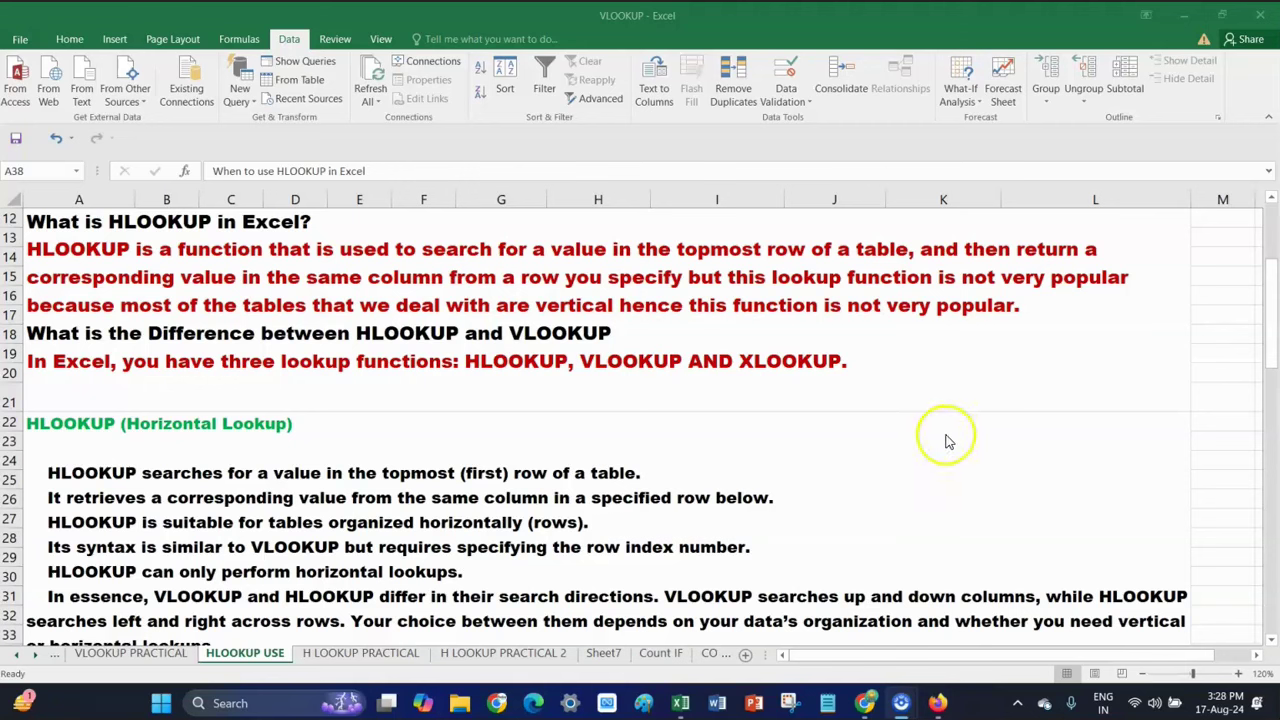
- Switch to the H LOOKUP PRACTICAL 2 sheet and zoom in to 130%
left_click(537, 655)
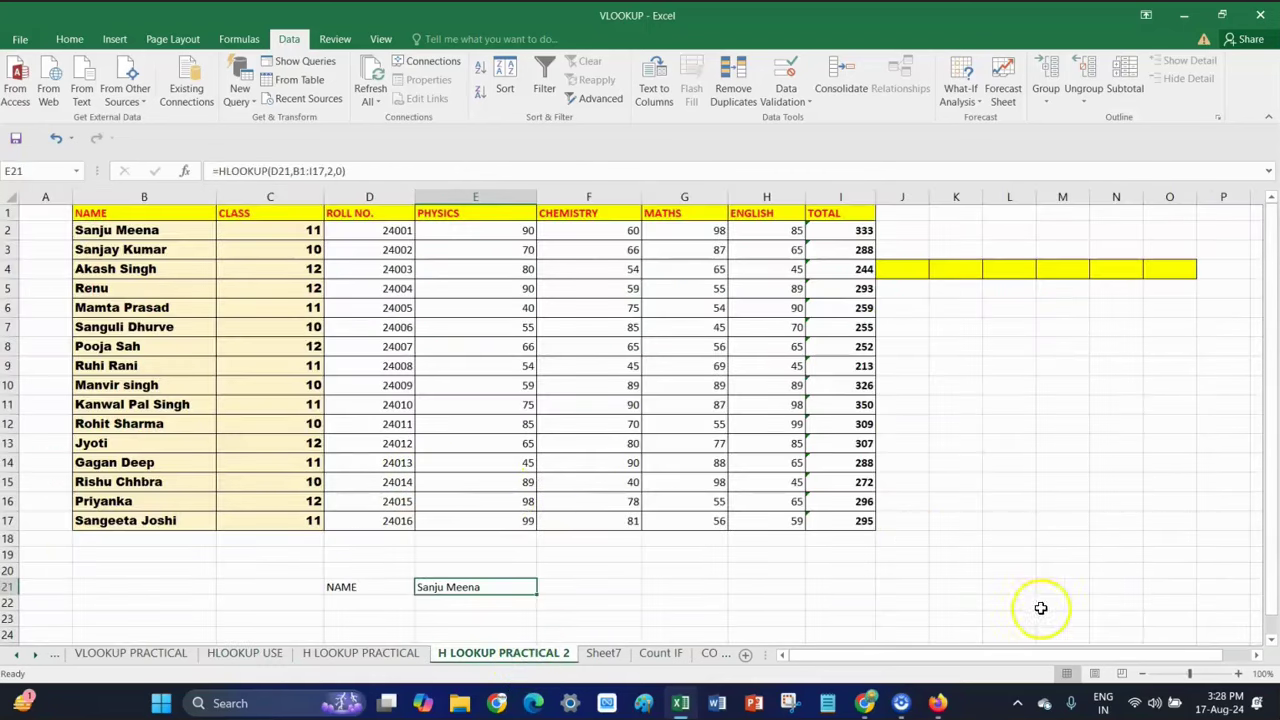
left_click(1238, 673)
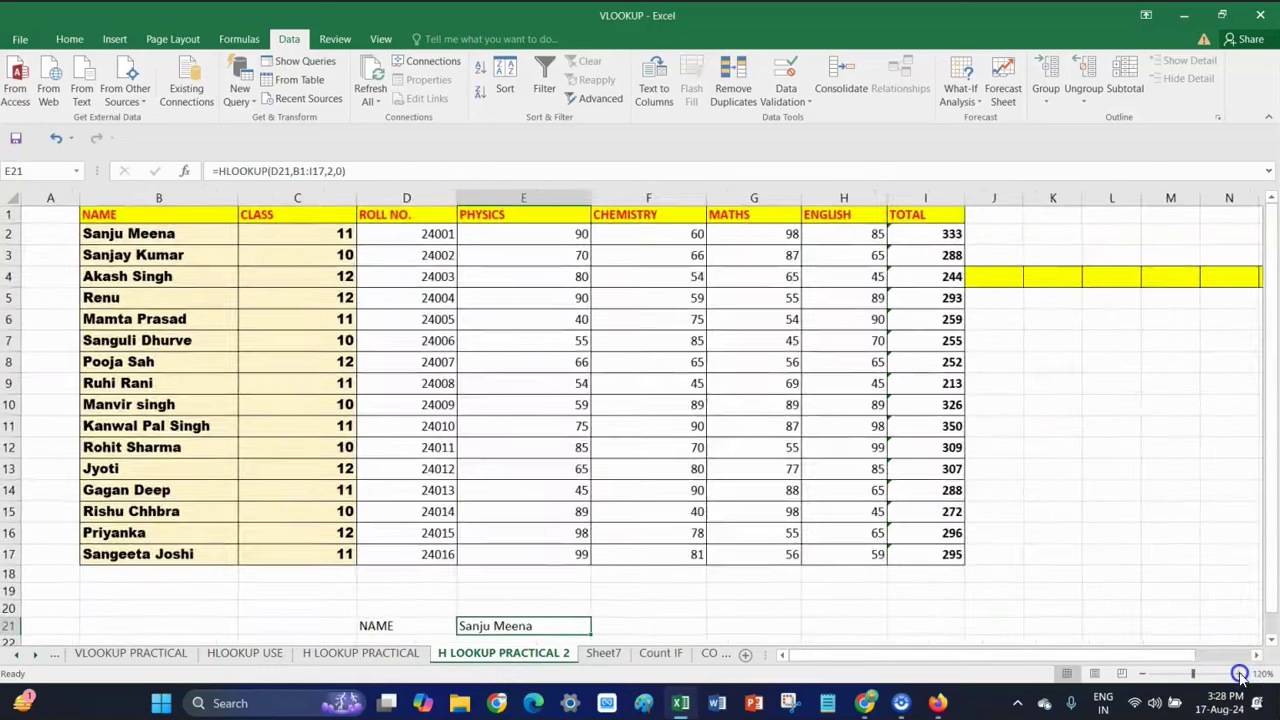
left_click(1238, 673)
left_click(1238, 673)
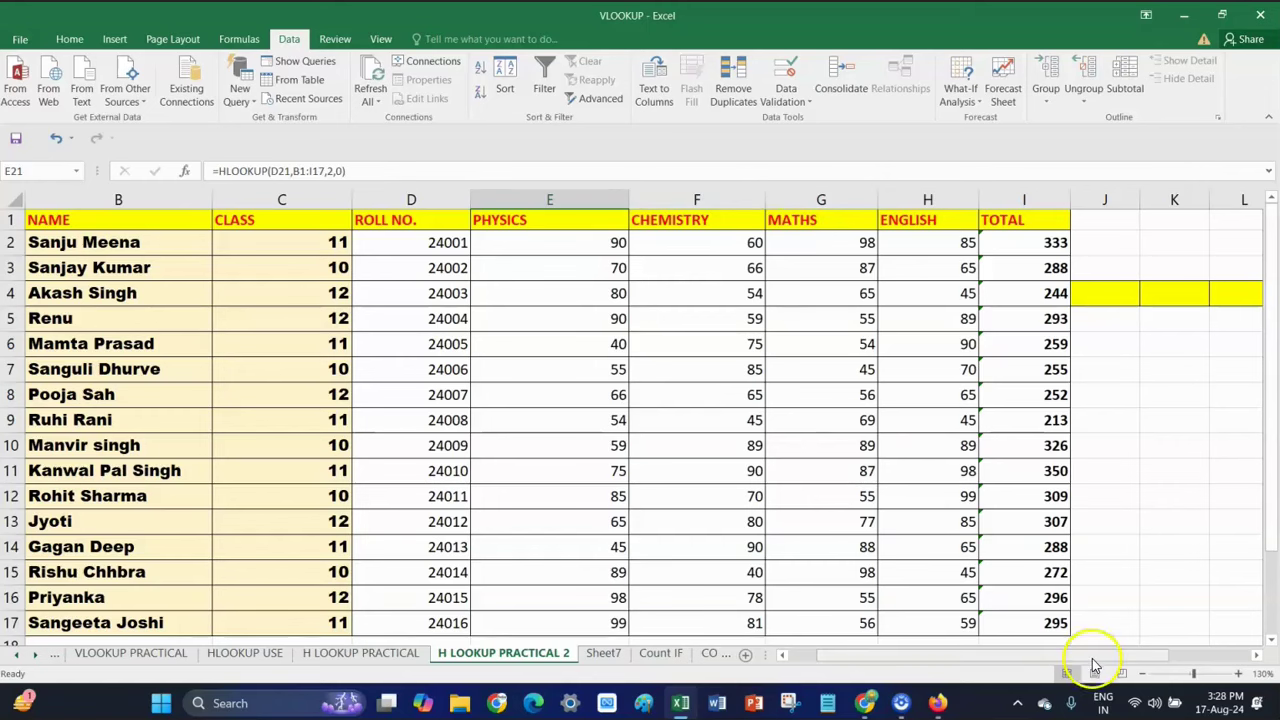
- Scroll through the student marks table and return the zoom to 100%
left_click_drag(1092, 656, 1156, 652)
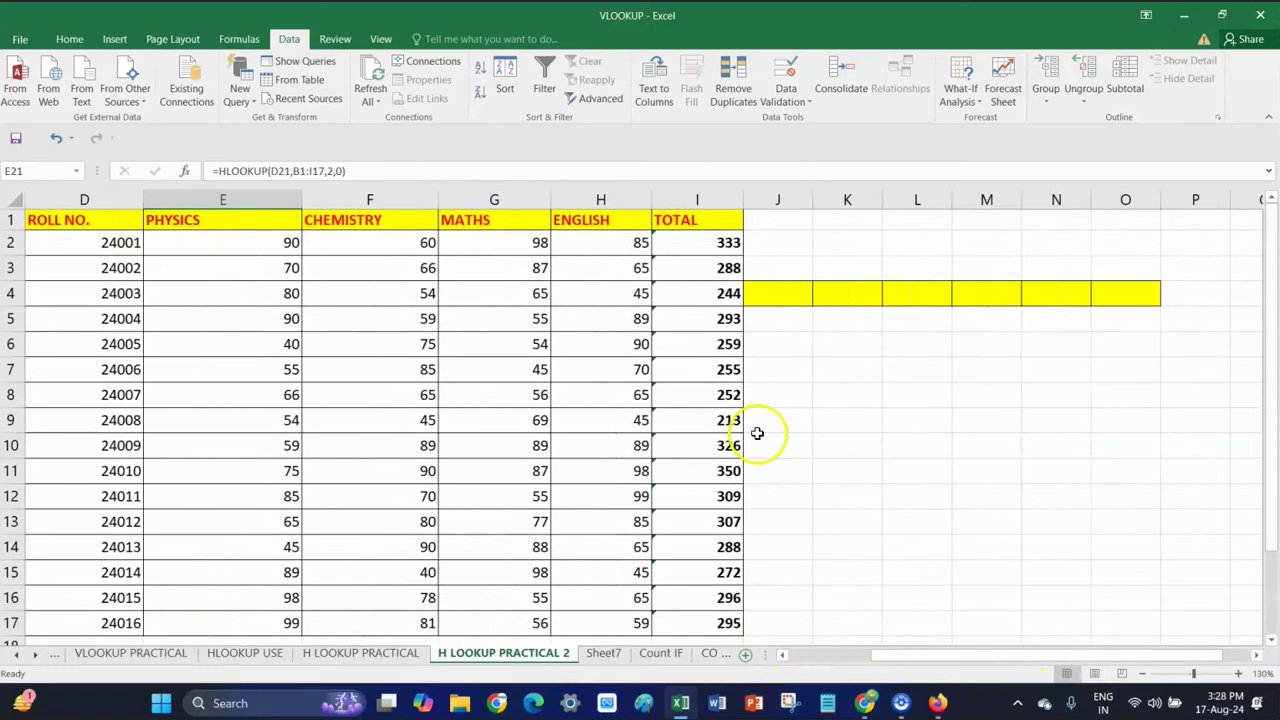
scroll(757, 432, "down", 2)
scroll(755, 464, "down", 3)
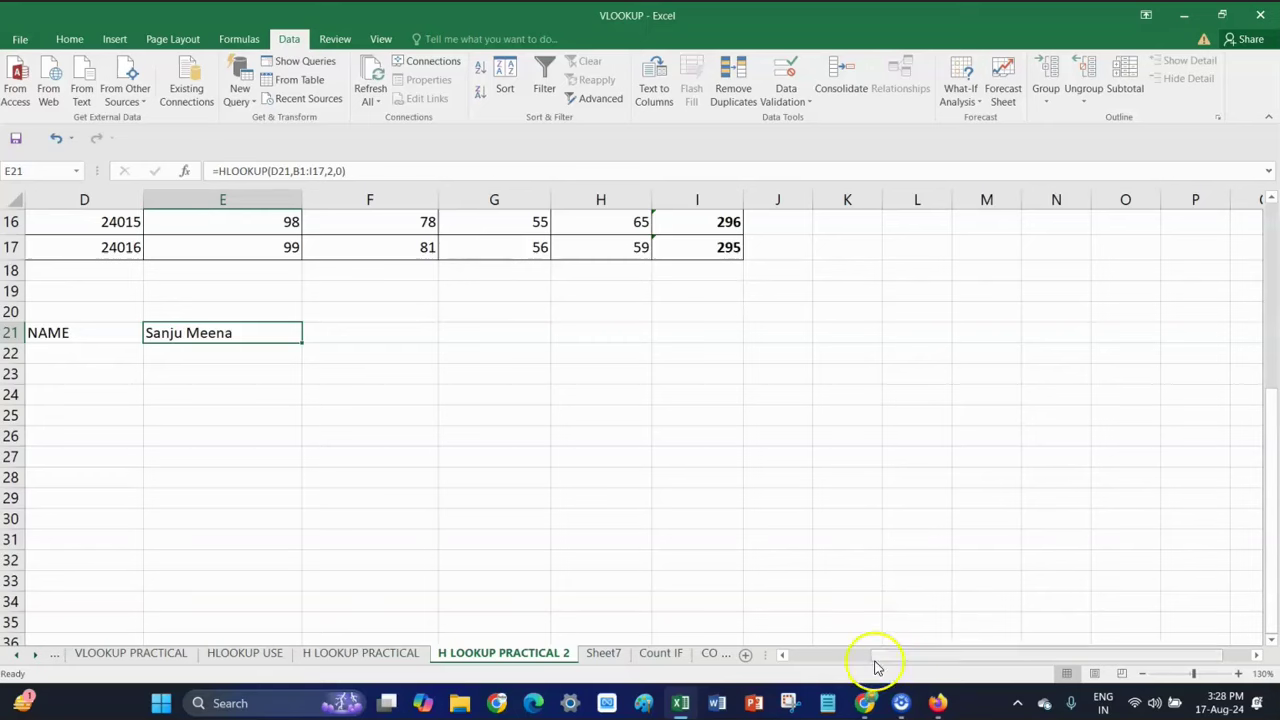
scroll(870, 645, "up", 3)
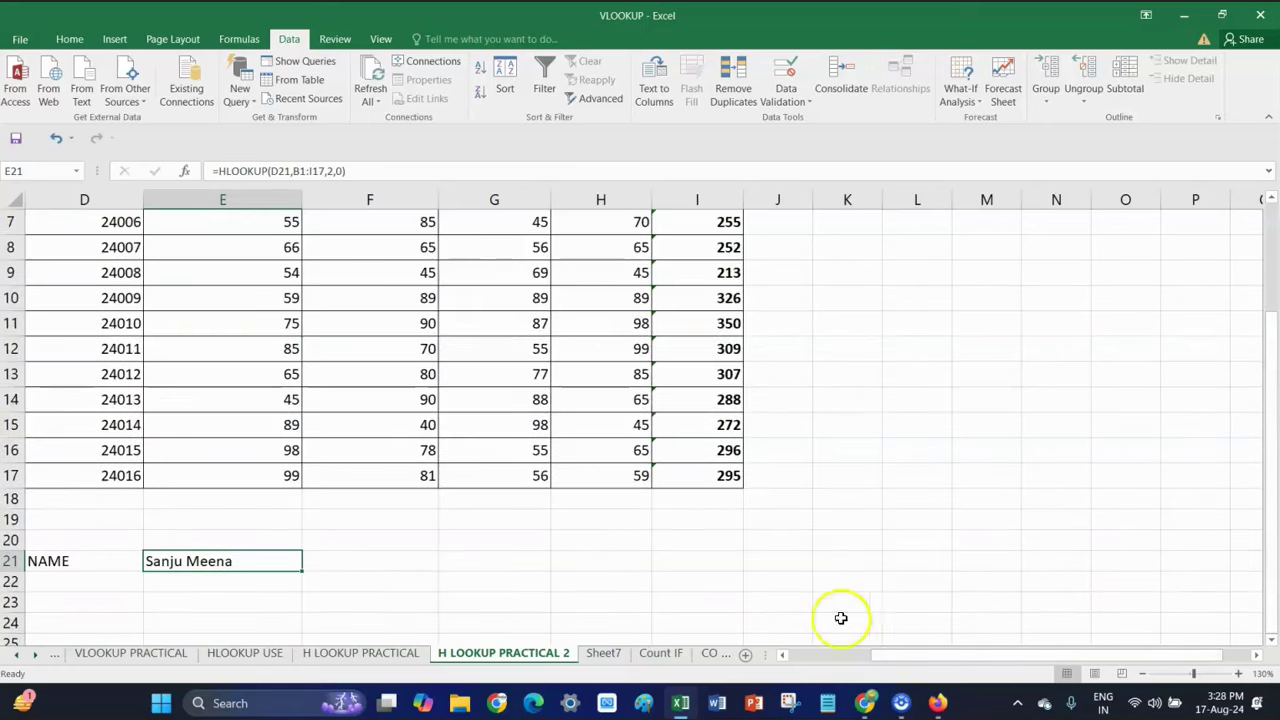
left_click(1143, 674)
left_click(1143, 674)
left_click(1143, 674)
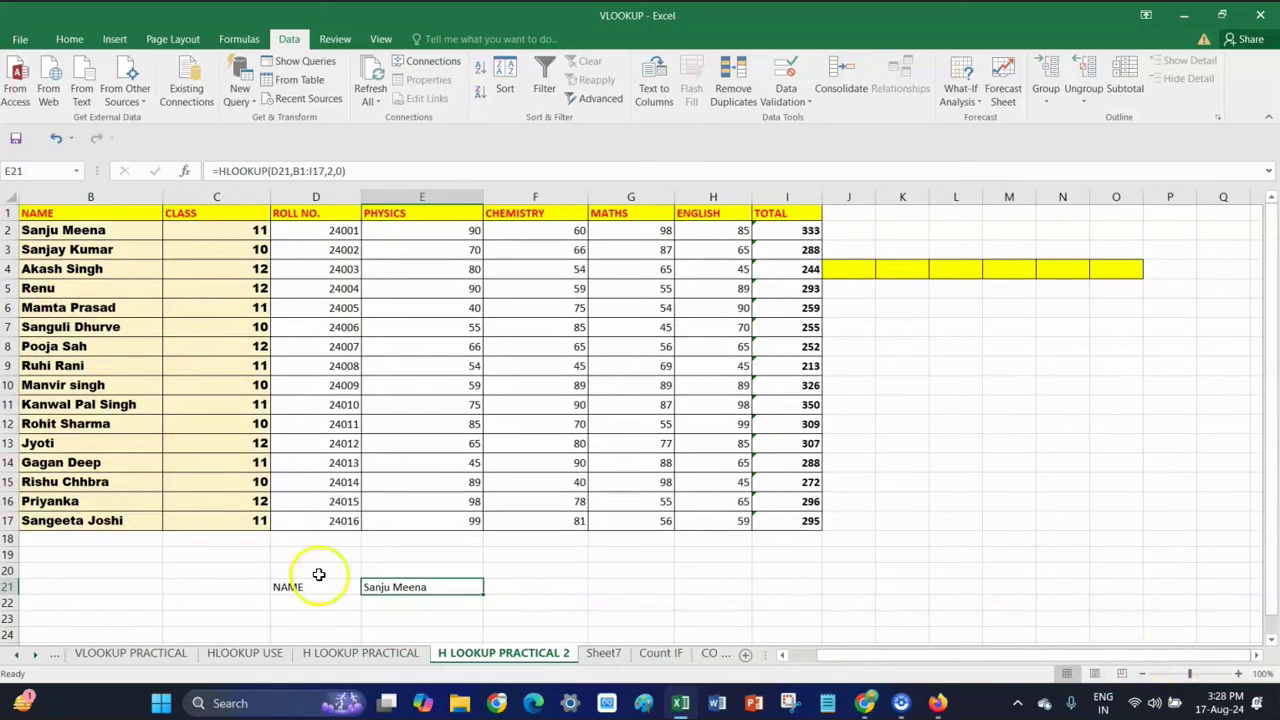
- Clear the NAME label in D21 and the old HLOOKUP formula in E21
left_click(286, 589)
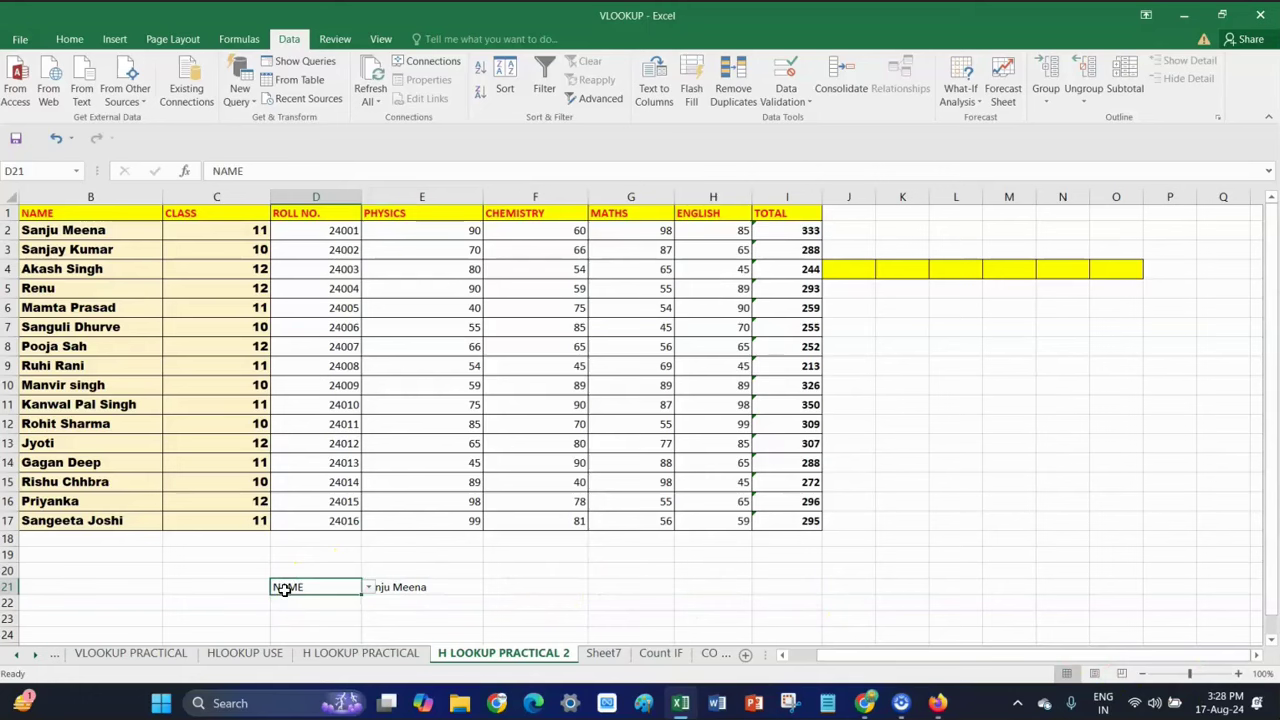
key("Delete")
left_click(419, 586)
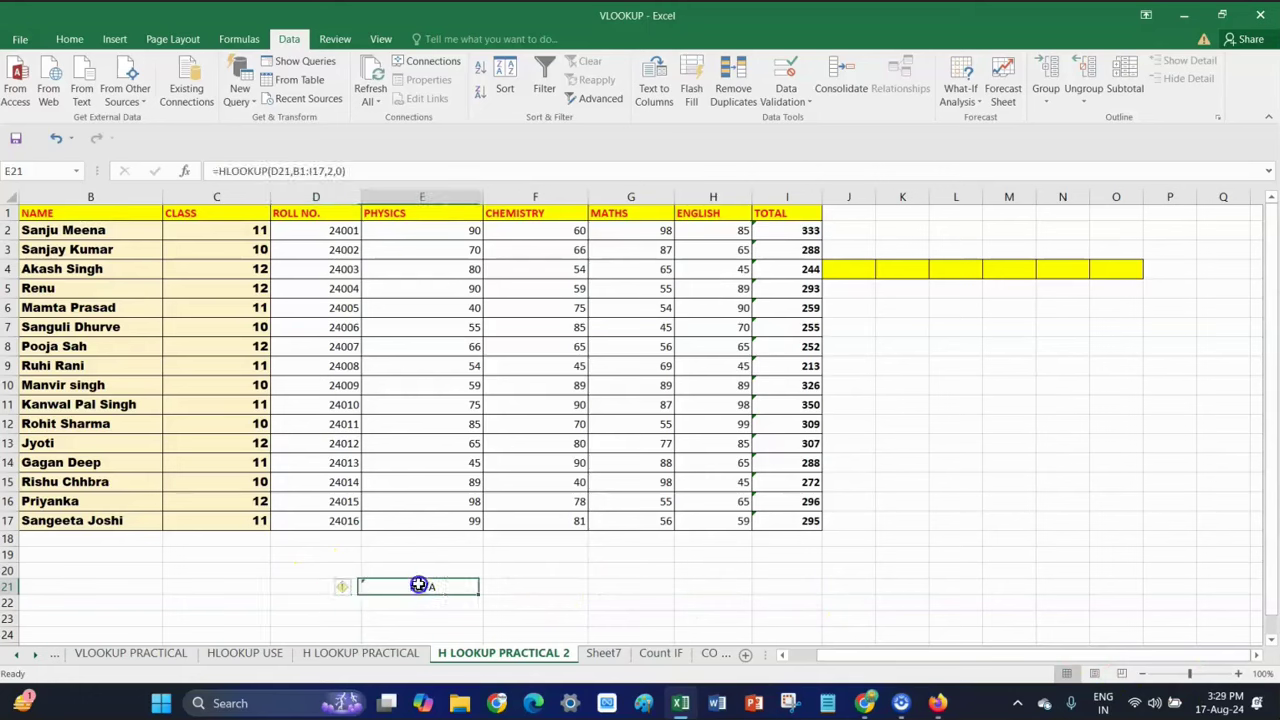
key("Delete")
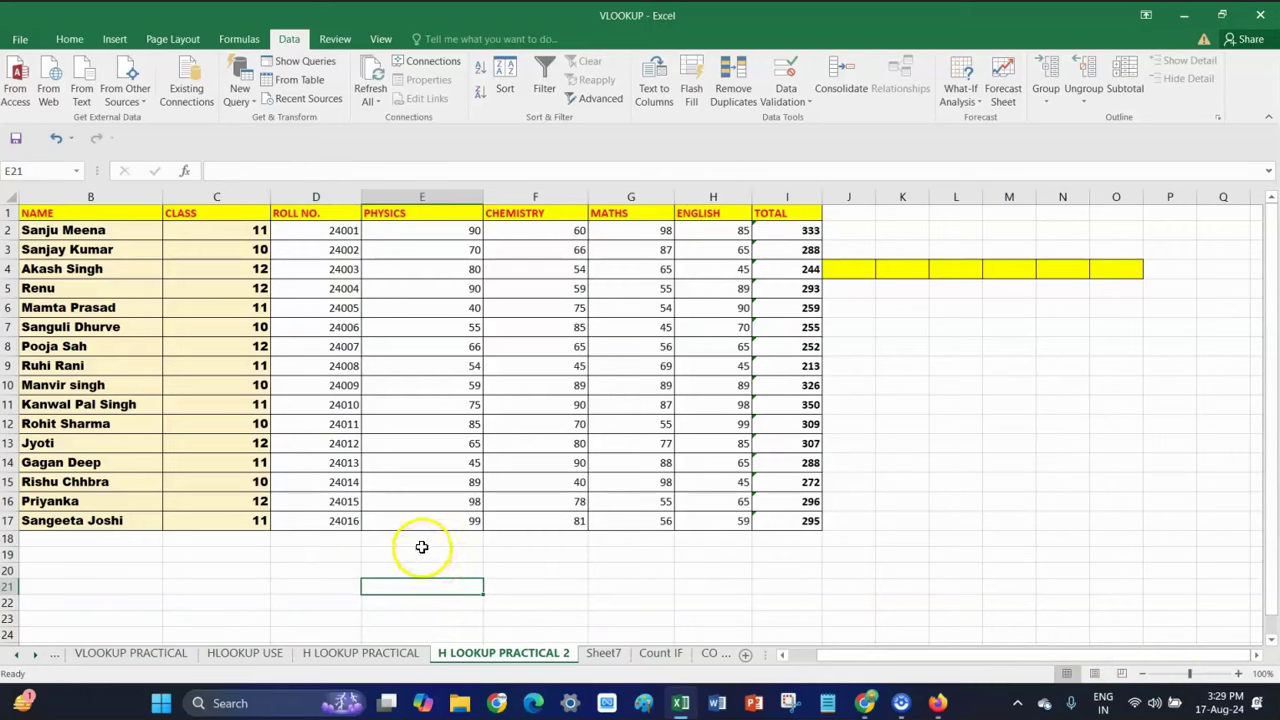
- Give E19:G23 a light green fill and All Borders
left_click_drag(420, 550, 660, 616)
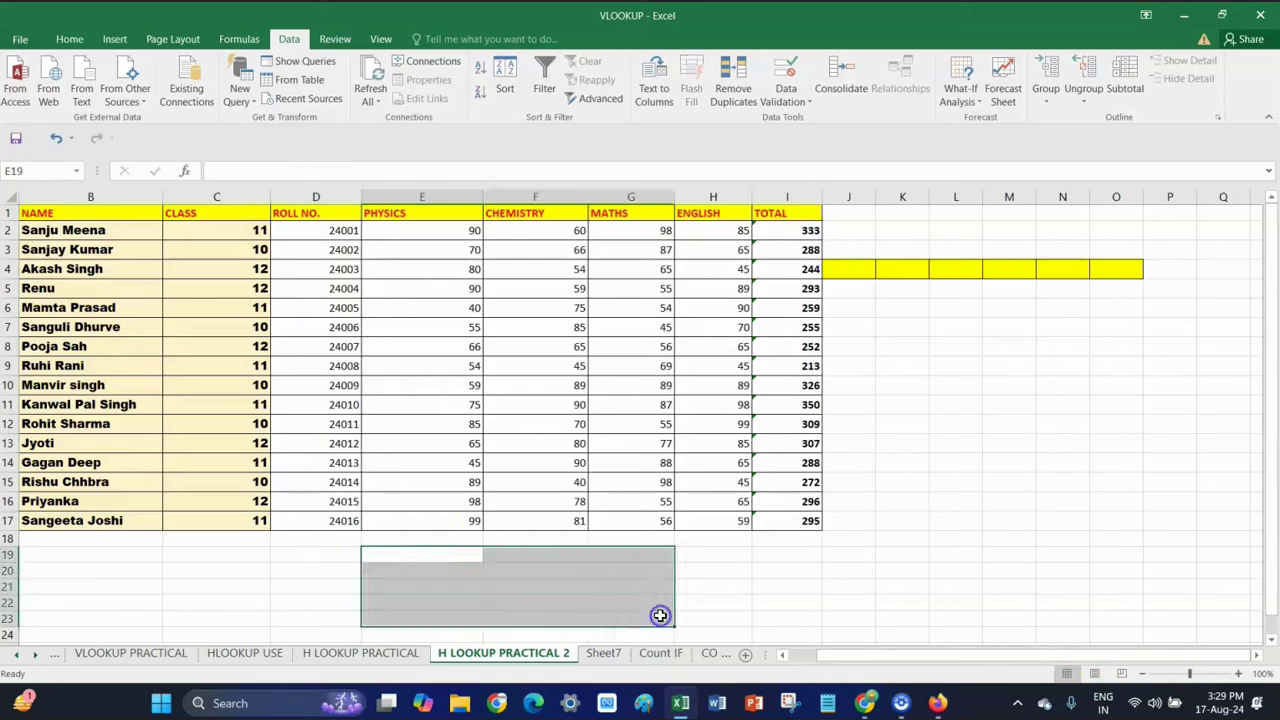
left_click(70, 40)
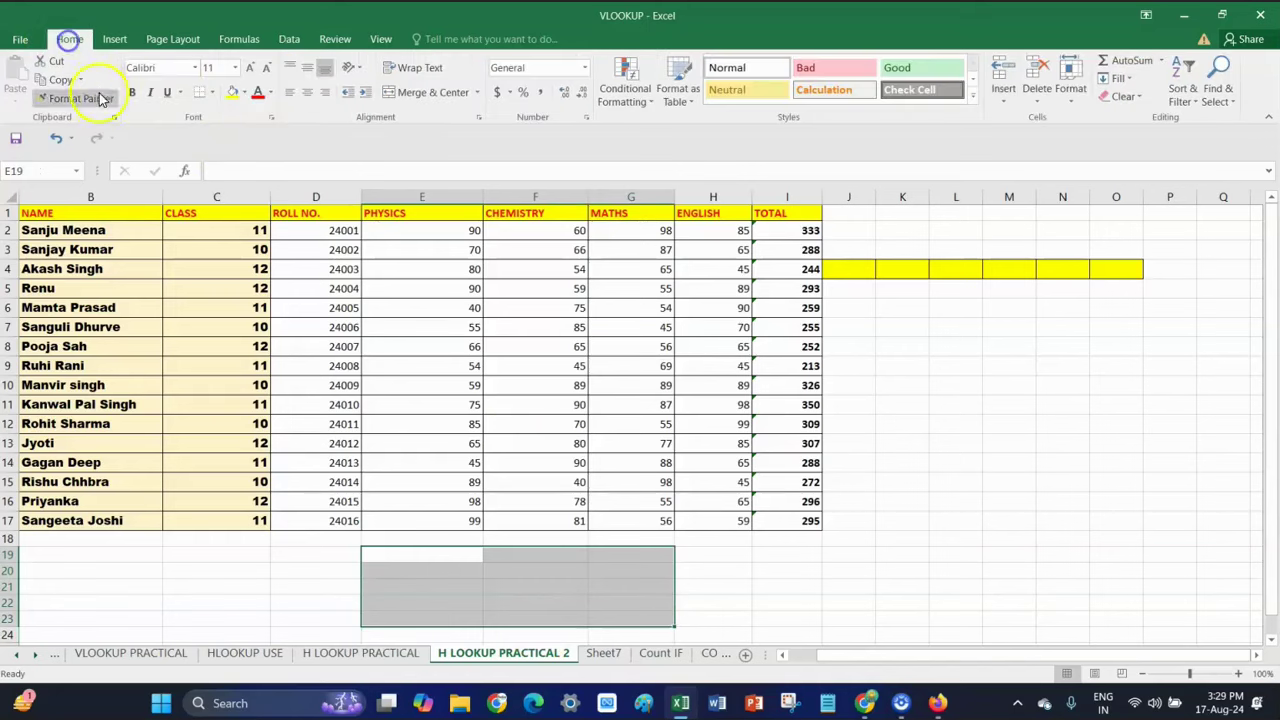
left_click(243, 92)
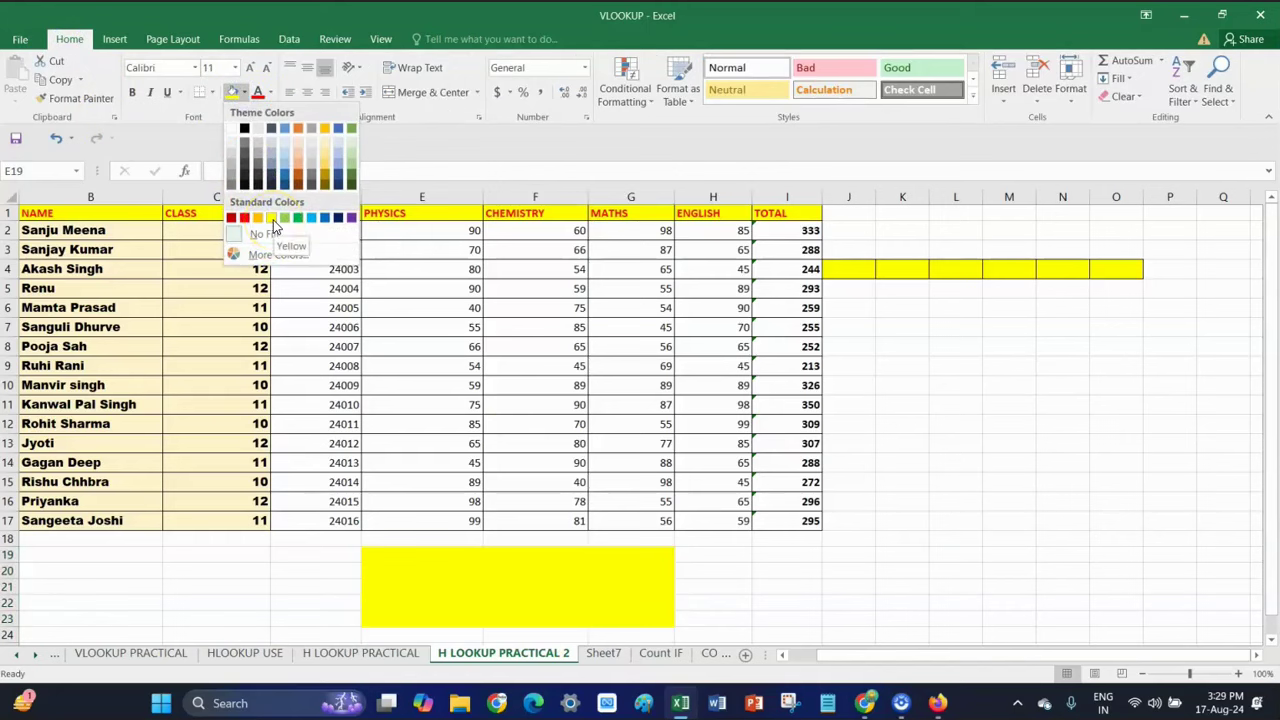
left_click(351, 173)
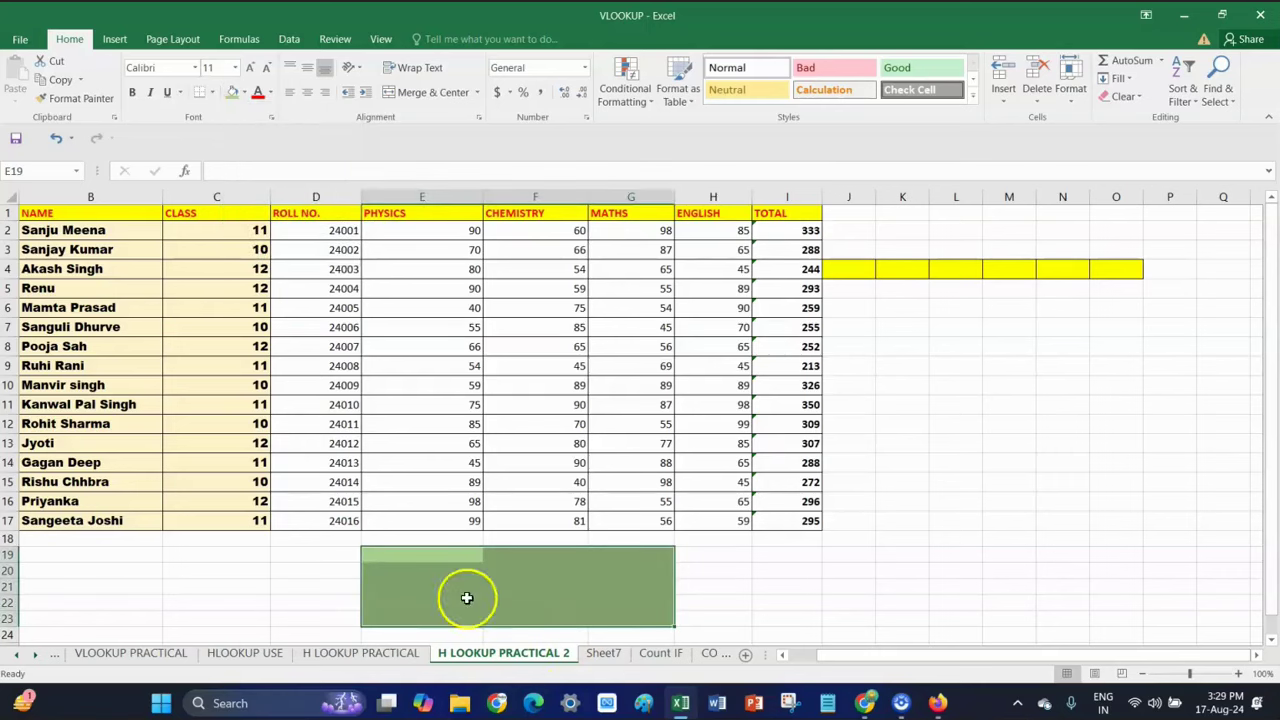
left_click(211, 99)
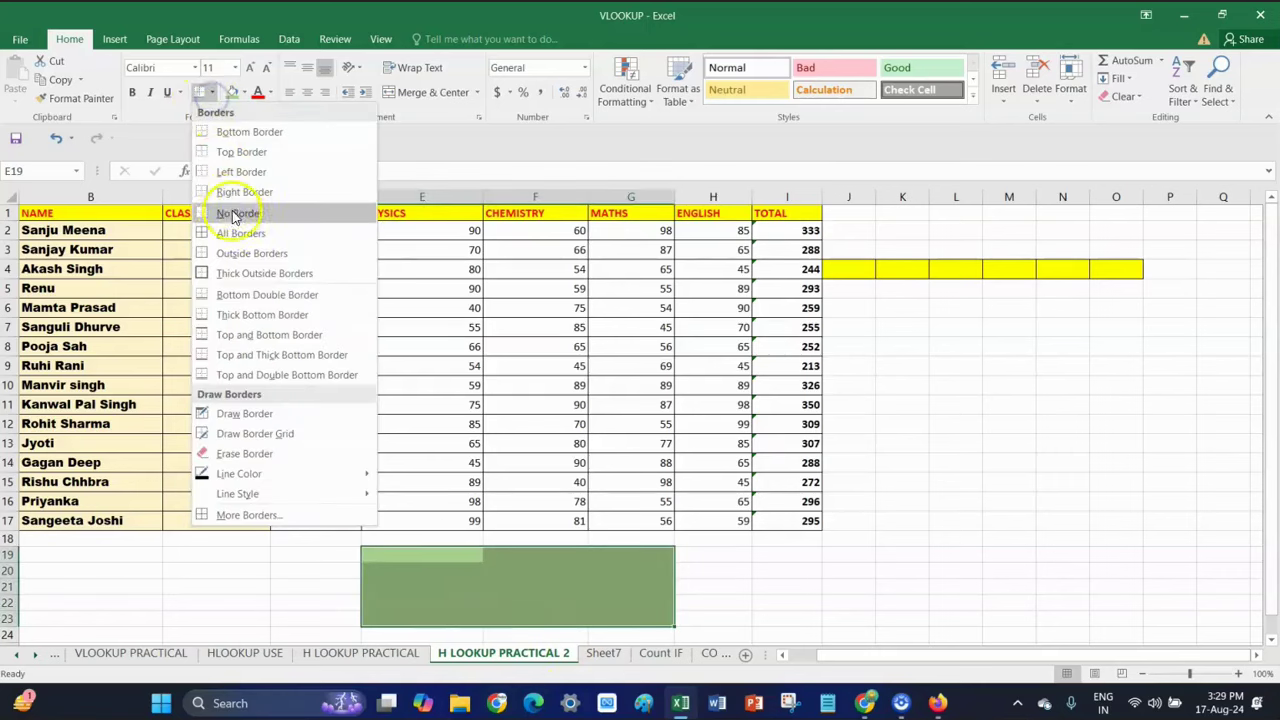
left_click(243, 237)
left_click(525, 572)
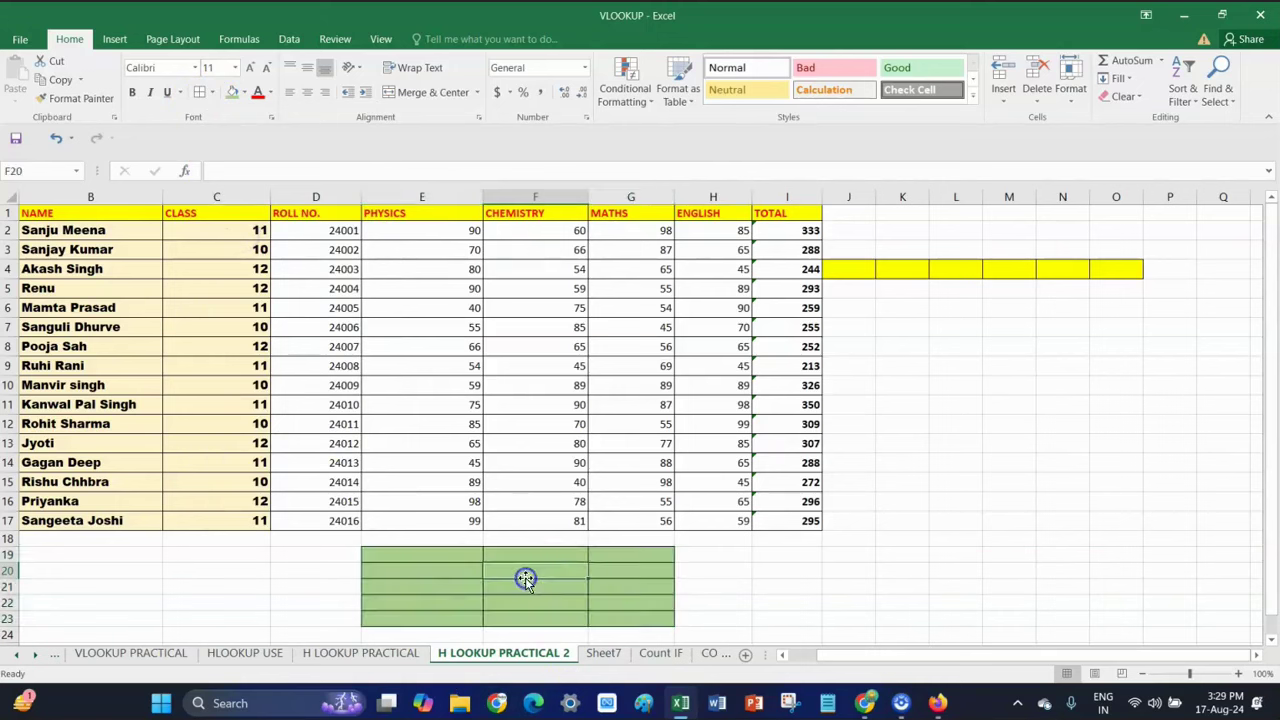
left_click(418, 571)
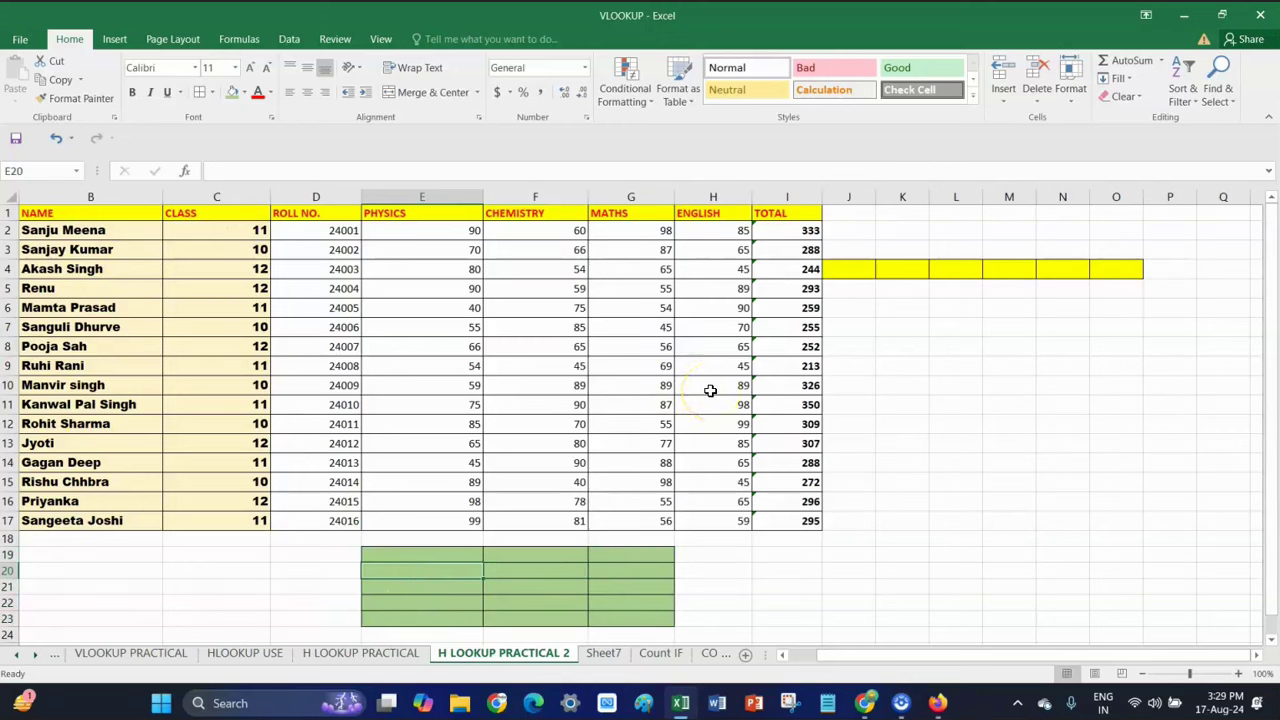
- With E20 selected, find Data Validation among the Data tab tools
left_click(442, 572)
left_click(438, 569)
left_click(112, 42)
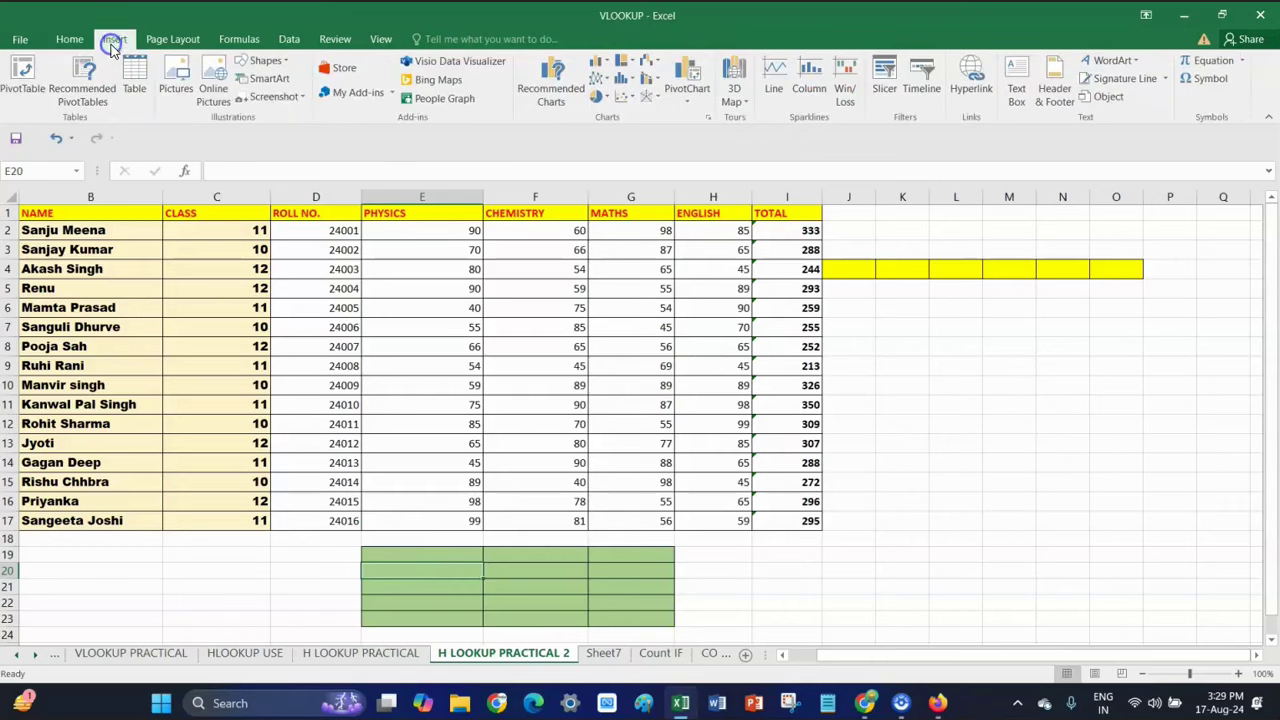
left_click(178, 40)
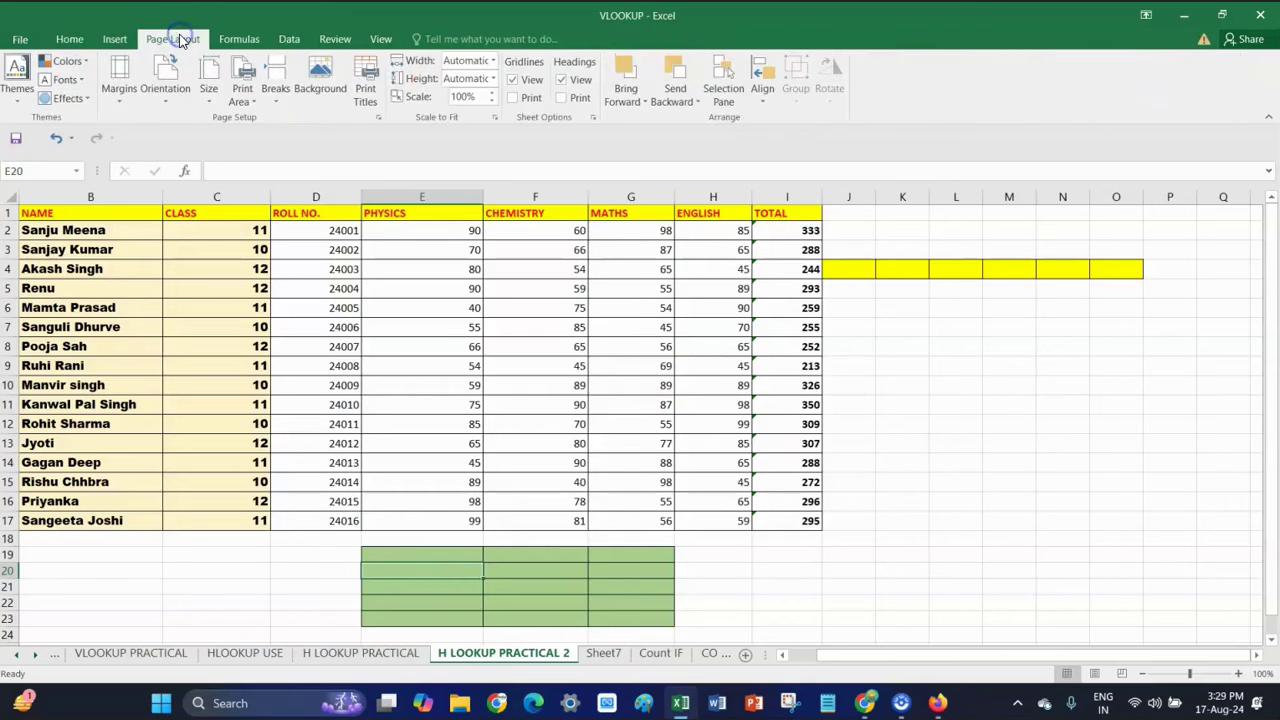
left_click(381, 39)
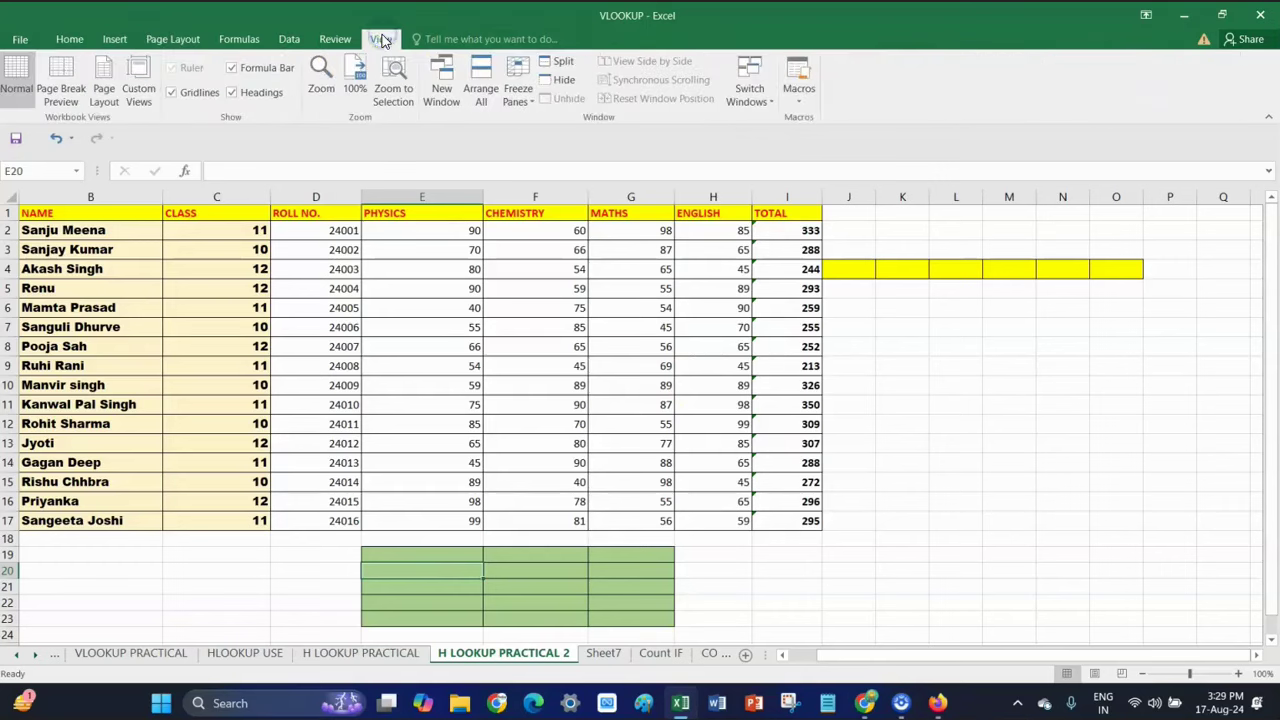
left_click(335, 39)
left_click(289, 39)
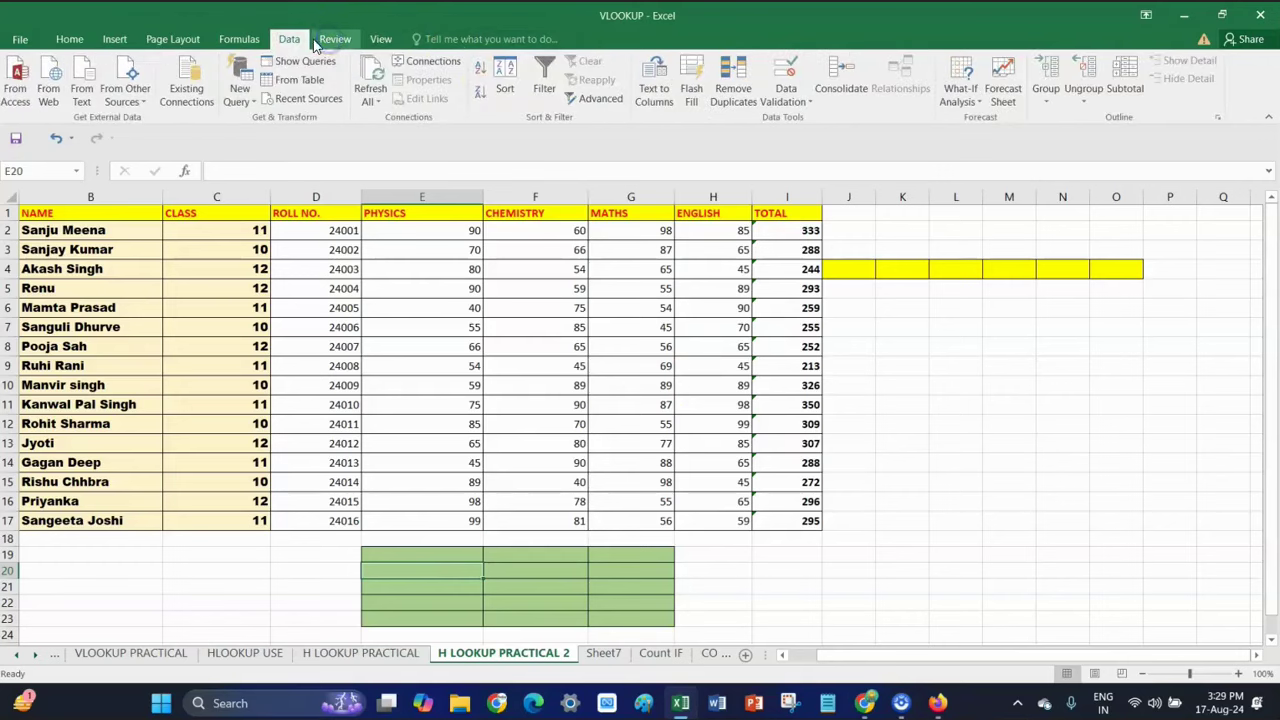
left_click(798, 108)
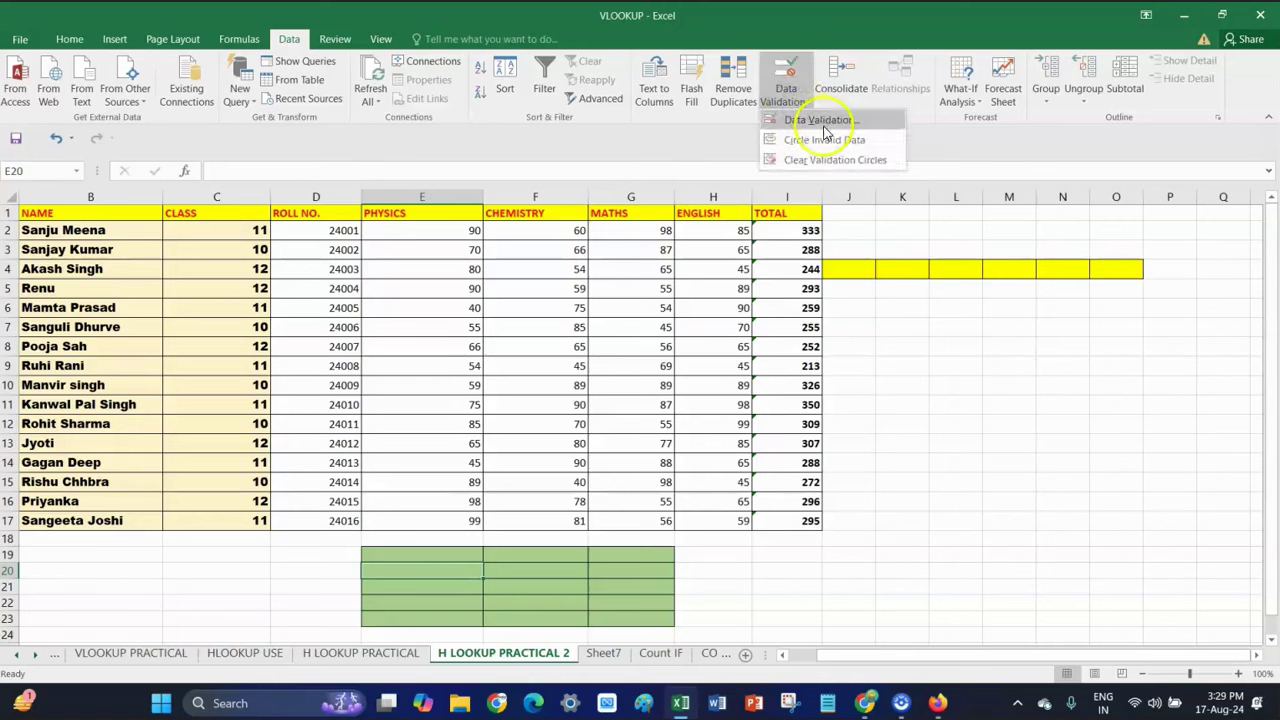
- Allow a List in E20 sourced from the header row $B$1:$I$1
left_click(820, 120)
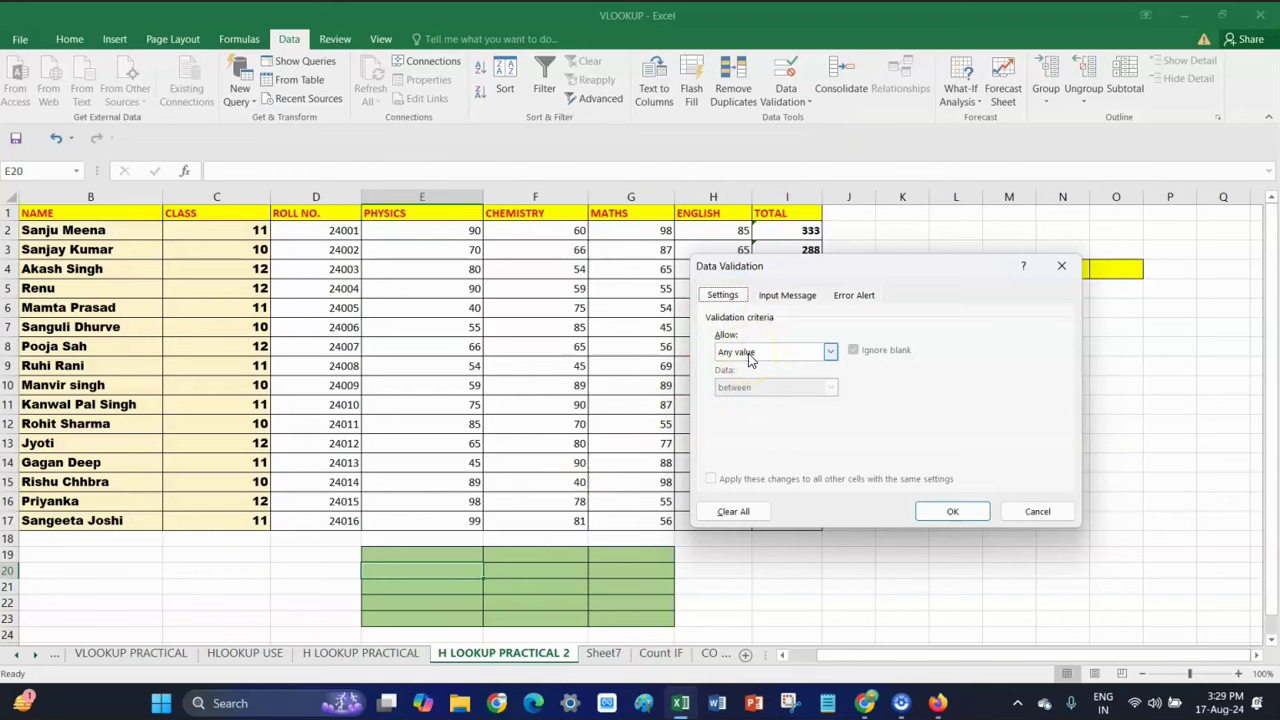
left_click(750, 358)
left_click(737, 400)
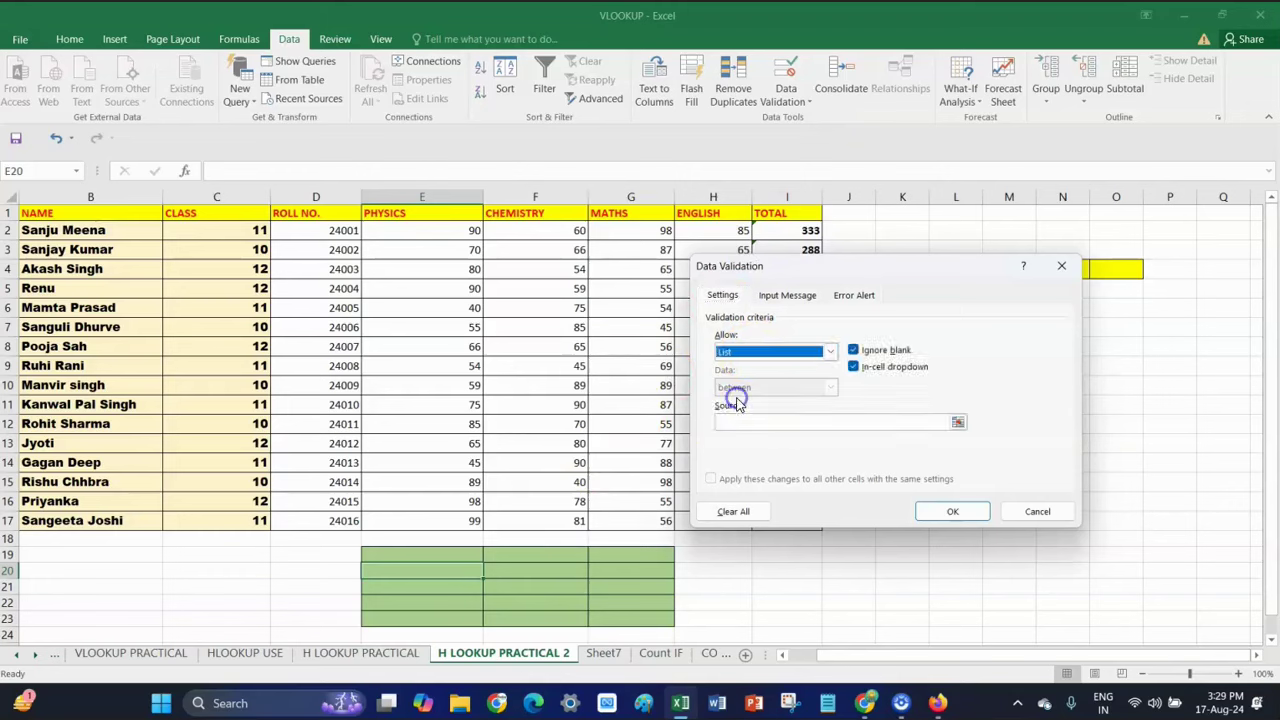
left_click(734, 424)
left_click(731, 434)
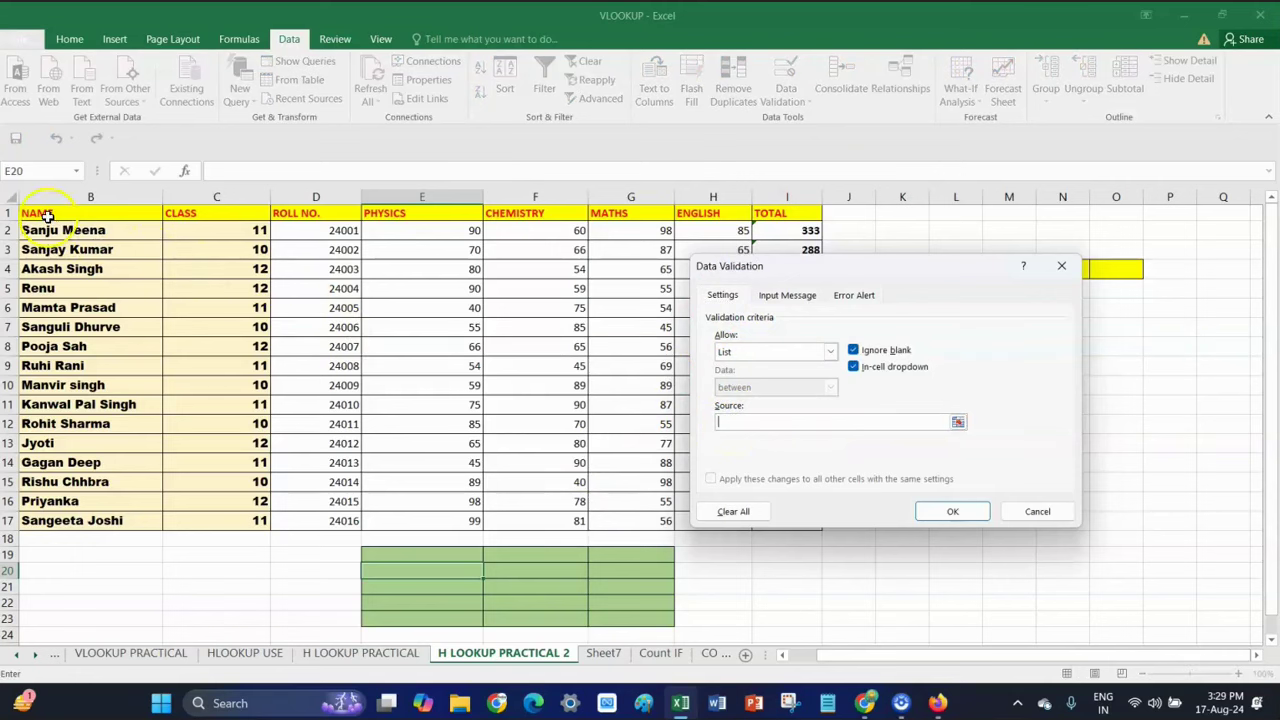
left_click_drag(47, 215, 758, 216)
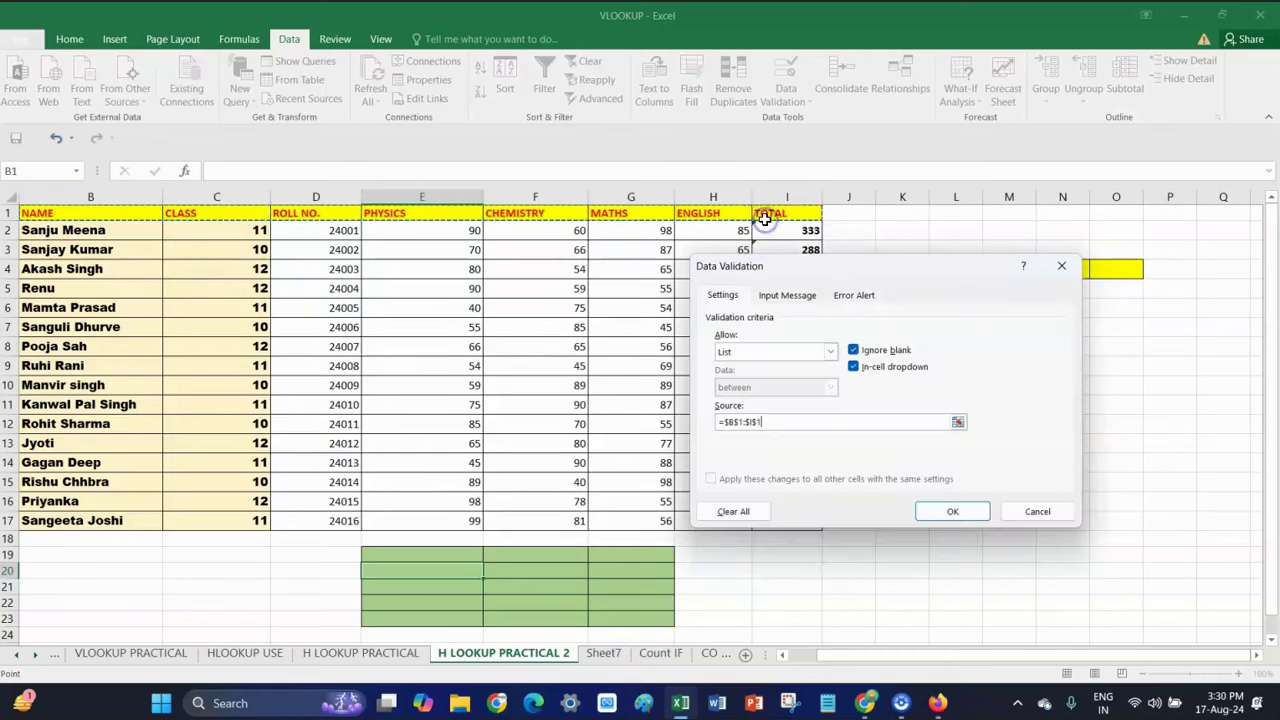
left_click(950, 515)
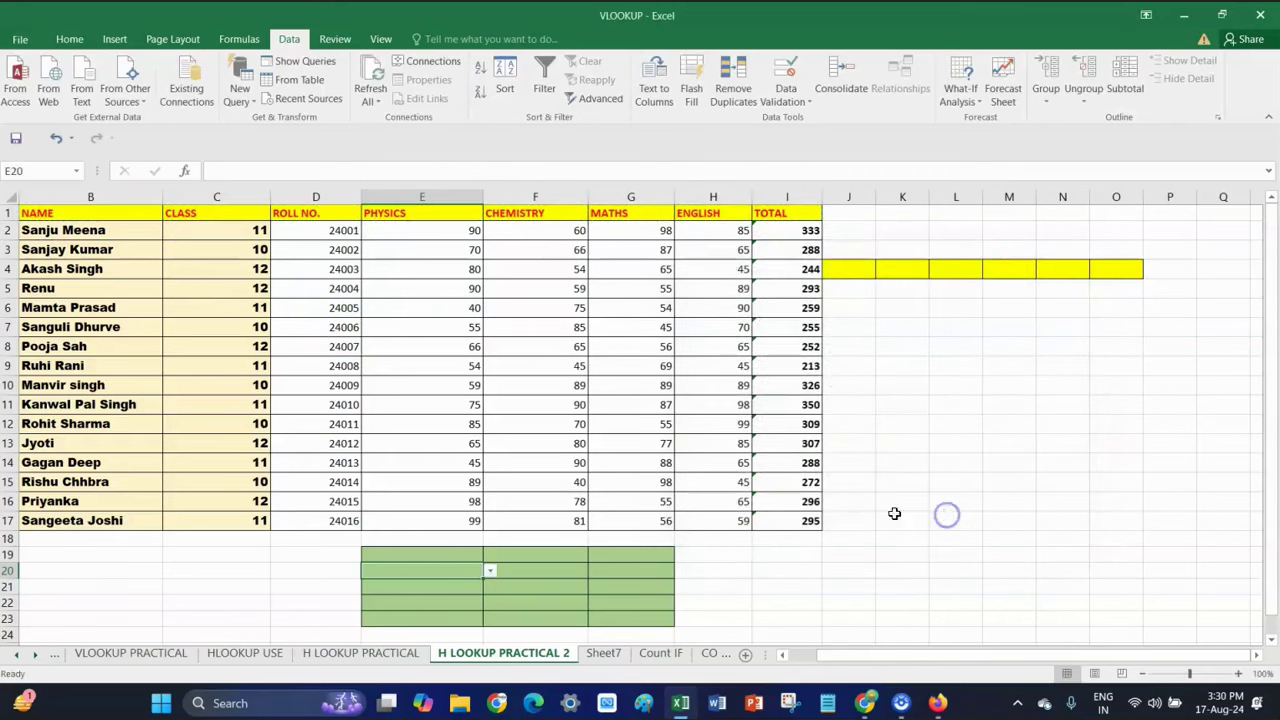
- Check E20's header list, then start an HLOOKUP in F20 with E20 as lookup value
left_click(490, 570)
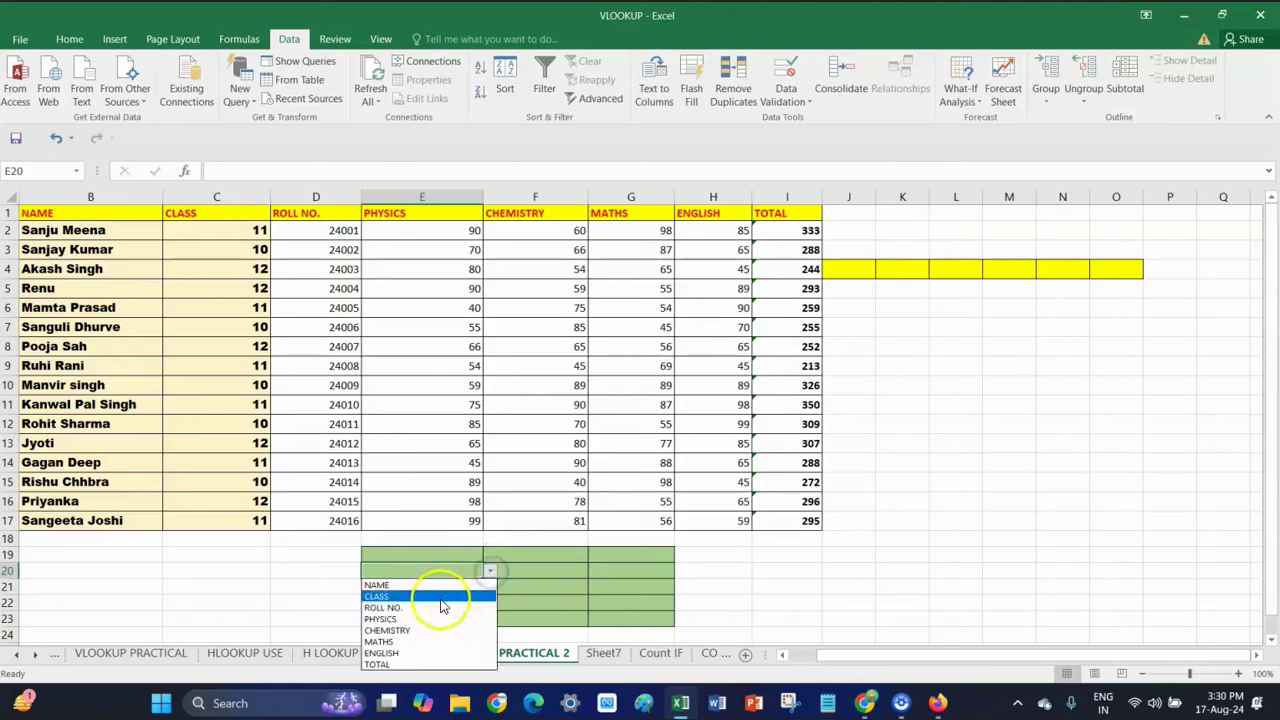
left_click(537, 571)
left_click(538, 570)
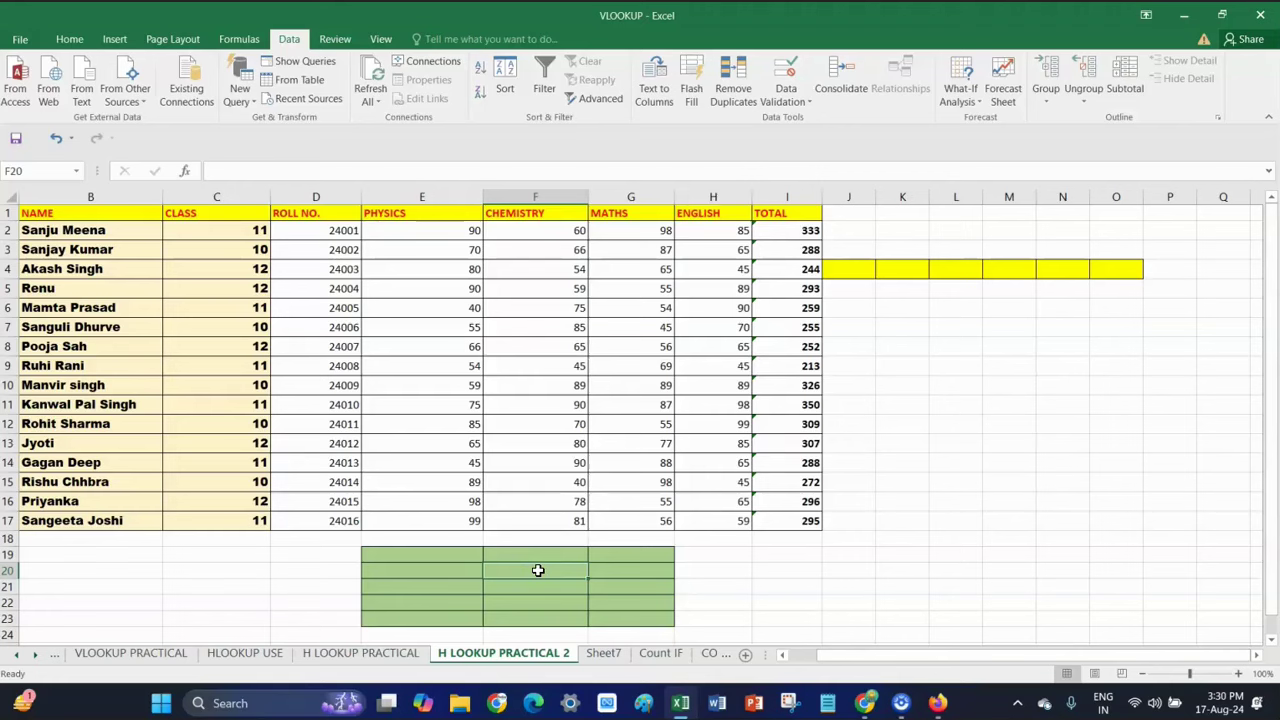
type("=HL")
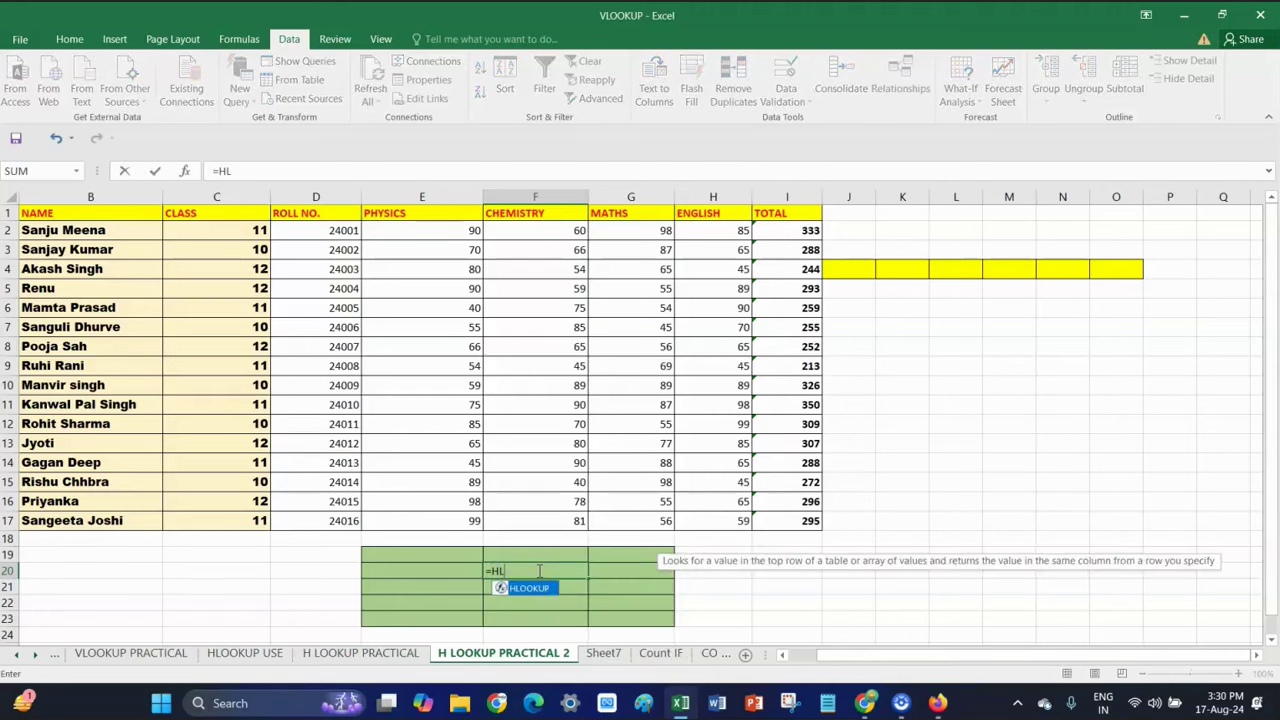
type("OO")
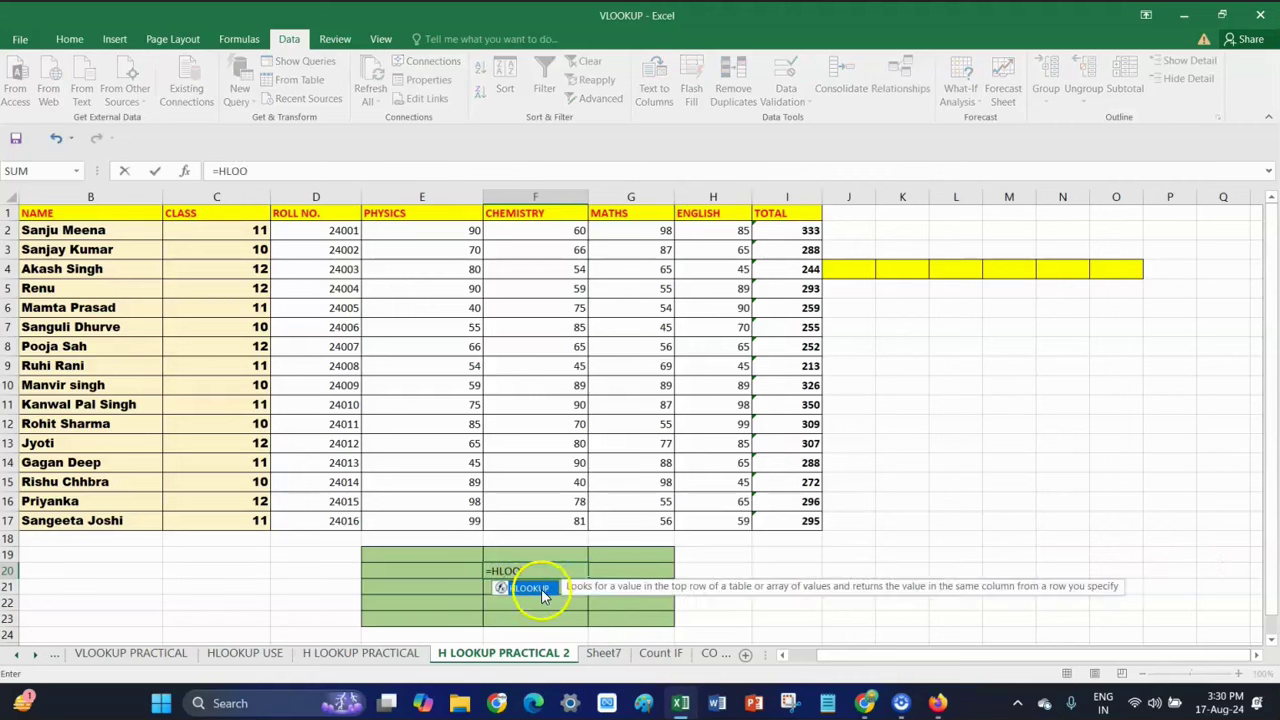
double_click(540, 589)
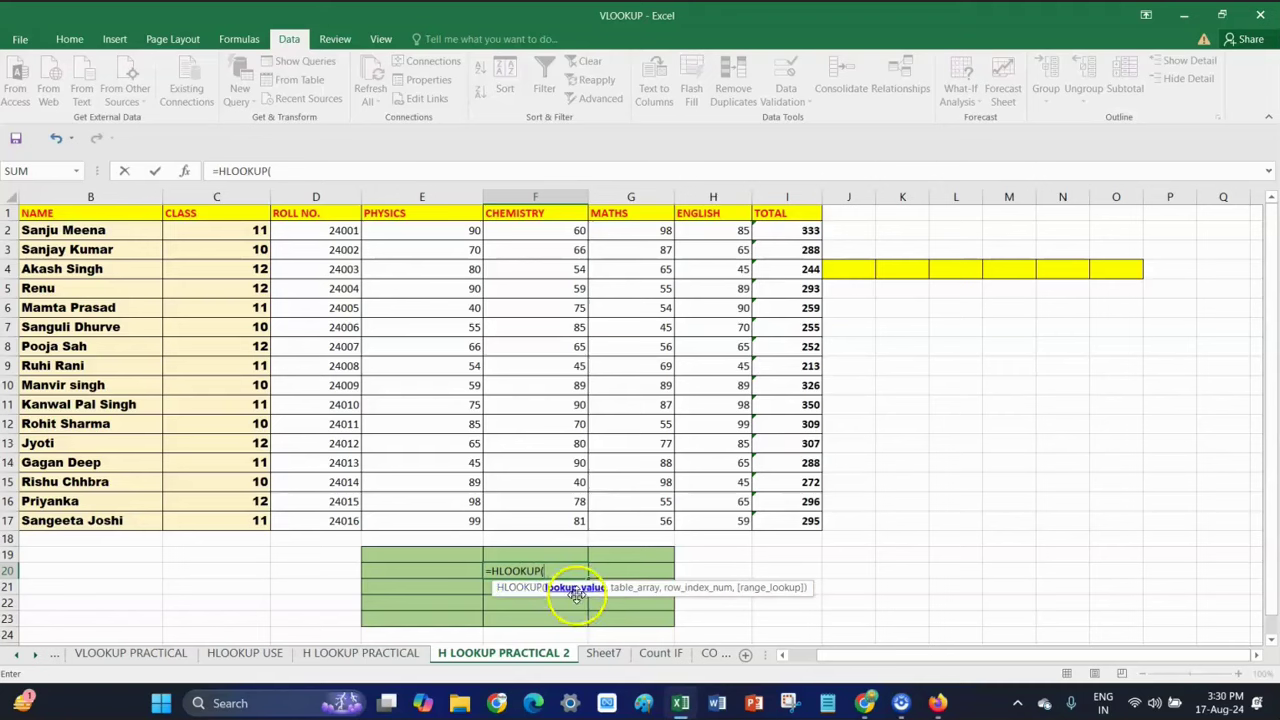
left_click(455, 571)
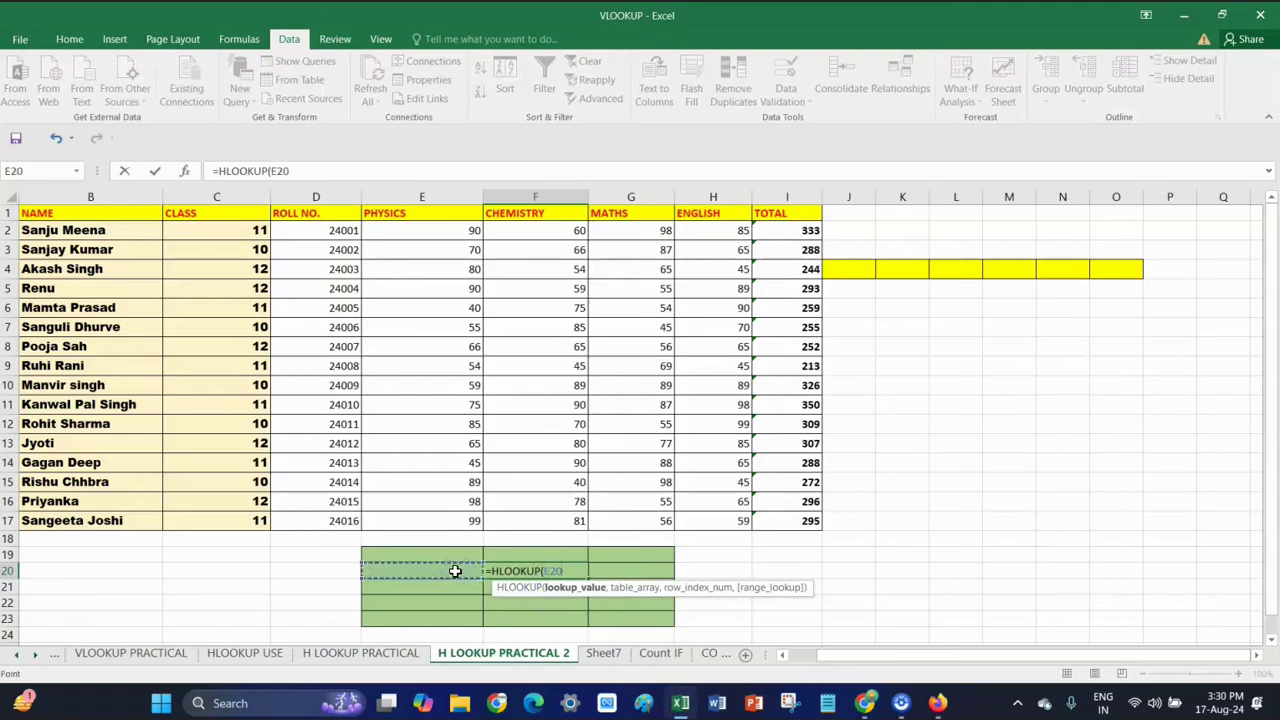
type(",")
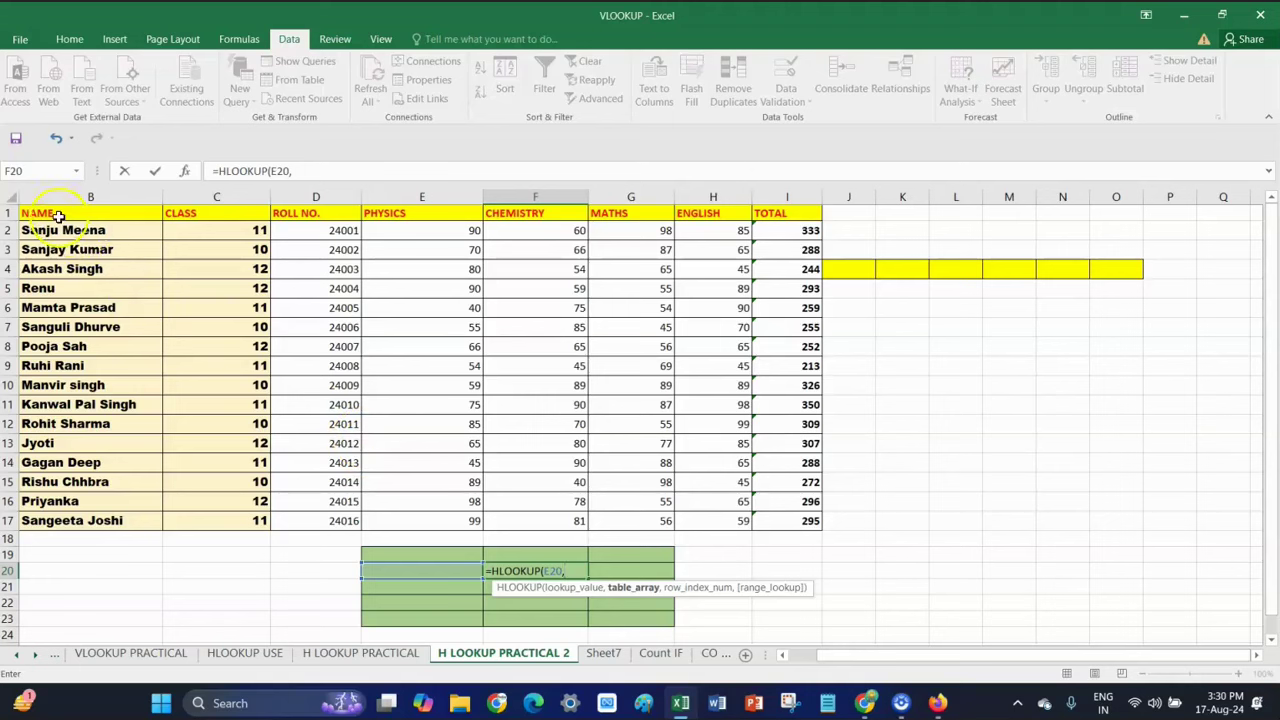
- Complete F20's formula as =HLOOKUP(E20,B1:I17,6,0)
mouse_move(40, 213)
left_mouse_down()
mouse_move(143, 423)
mouse_move(366, 511)
mouse_move(771, 516)
mouse_move(760, 538)
left_mouse_up()
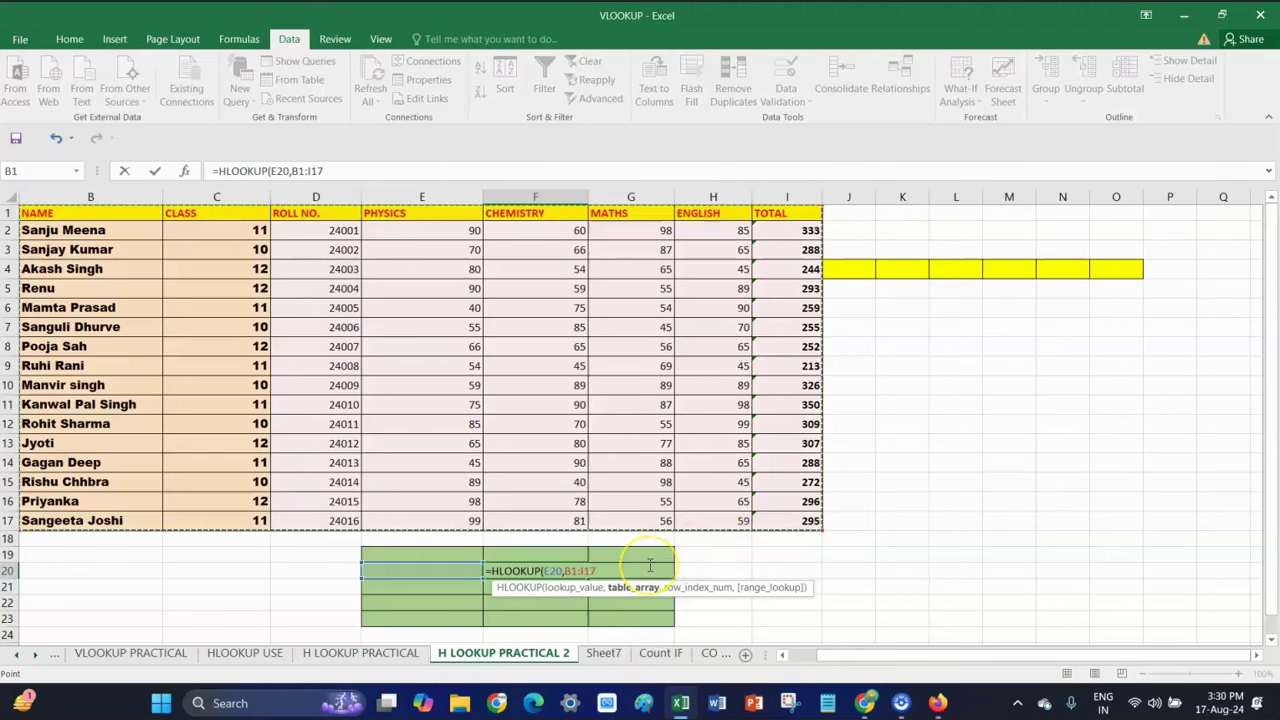
type(",6")
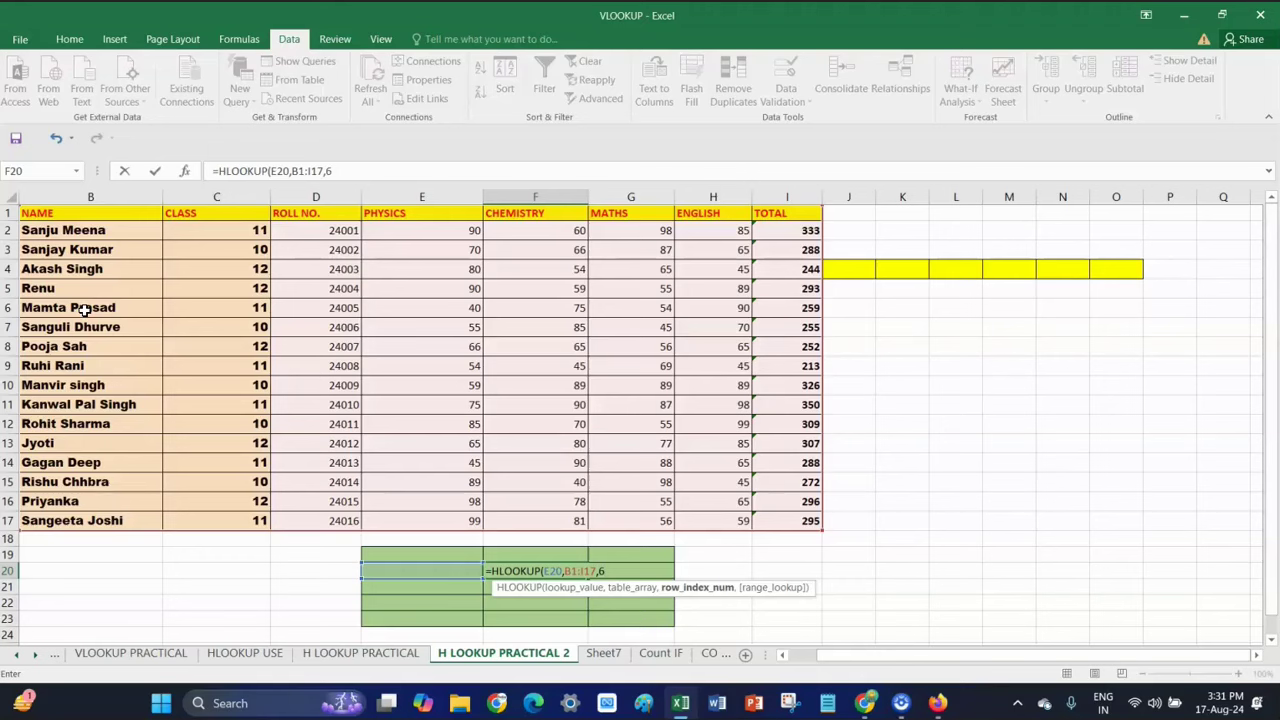
type(",0")
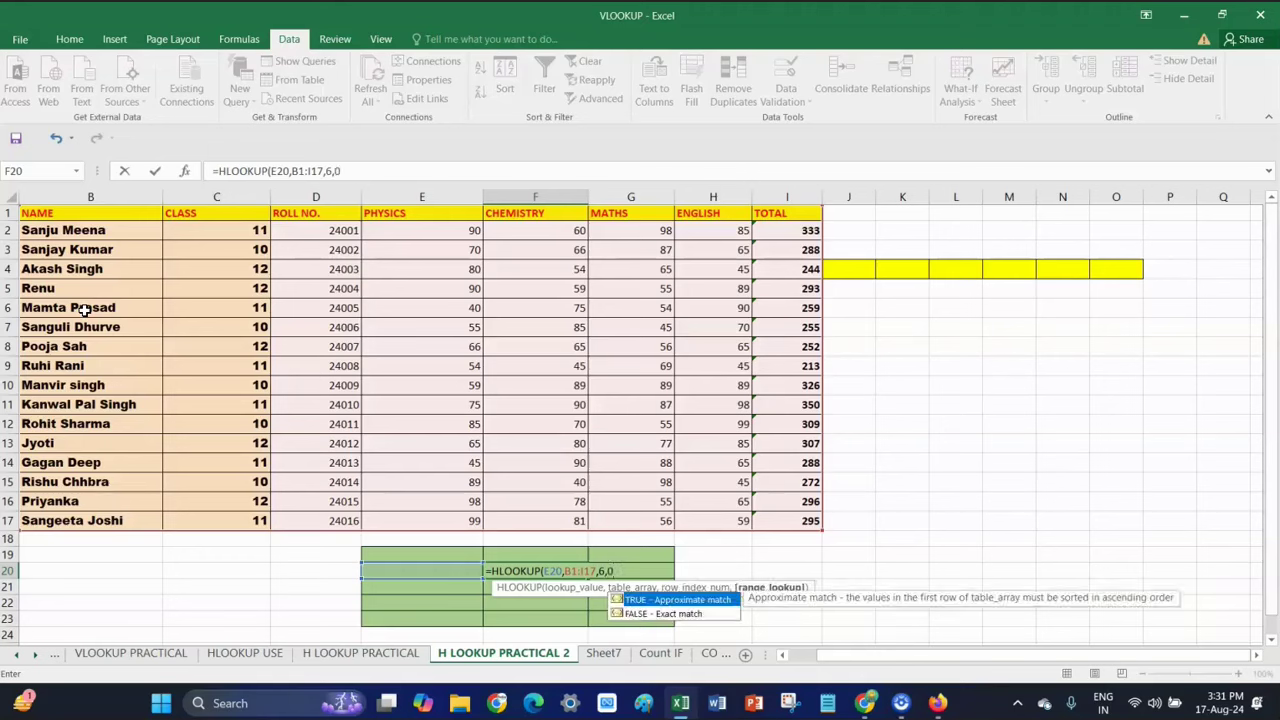
type("_")
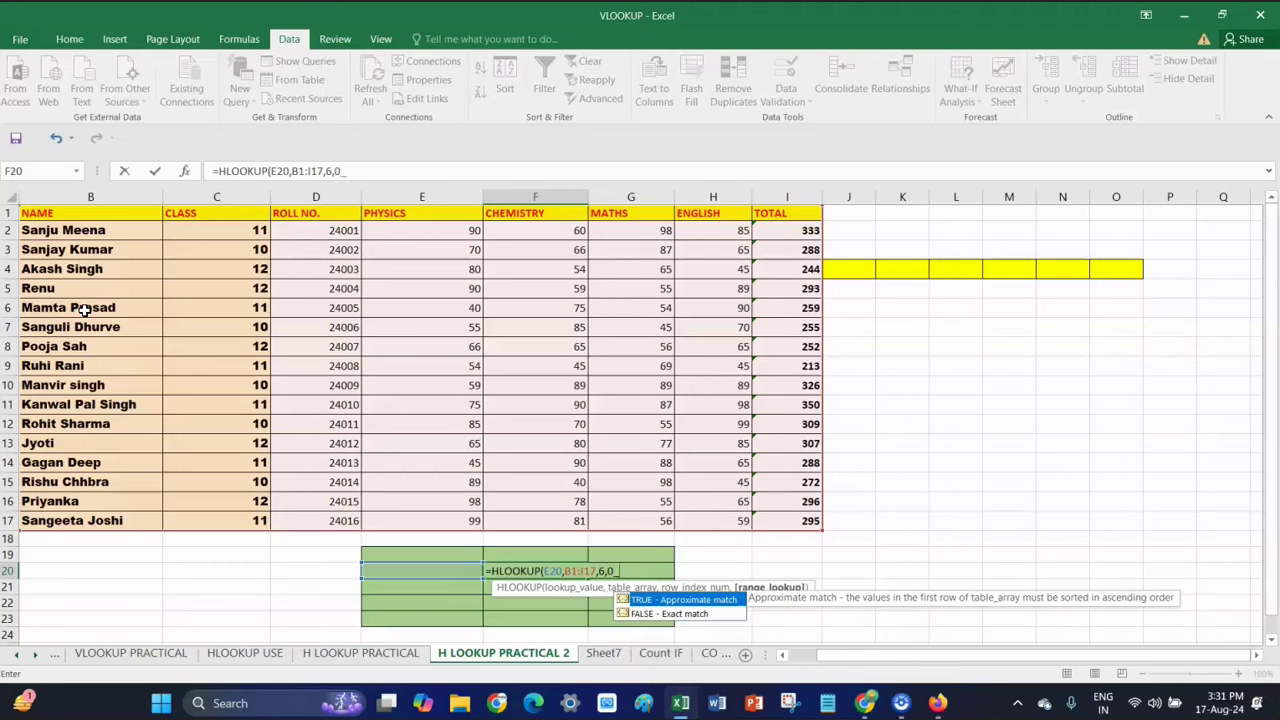
key("BackSpace")
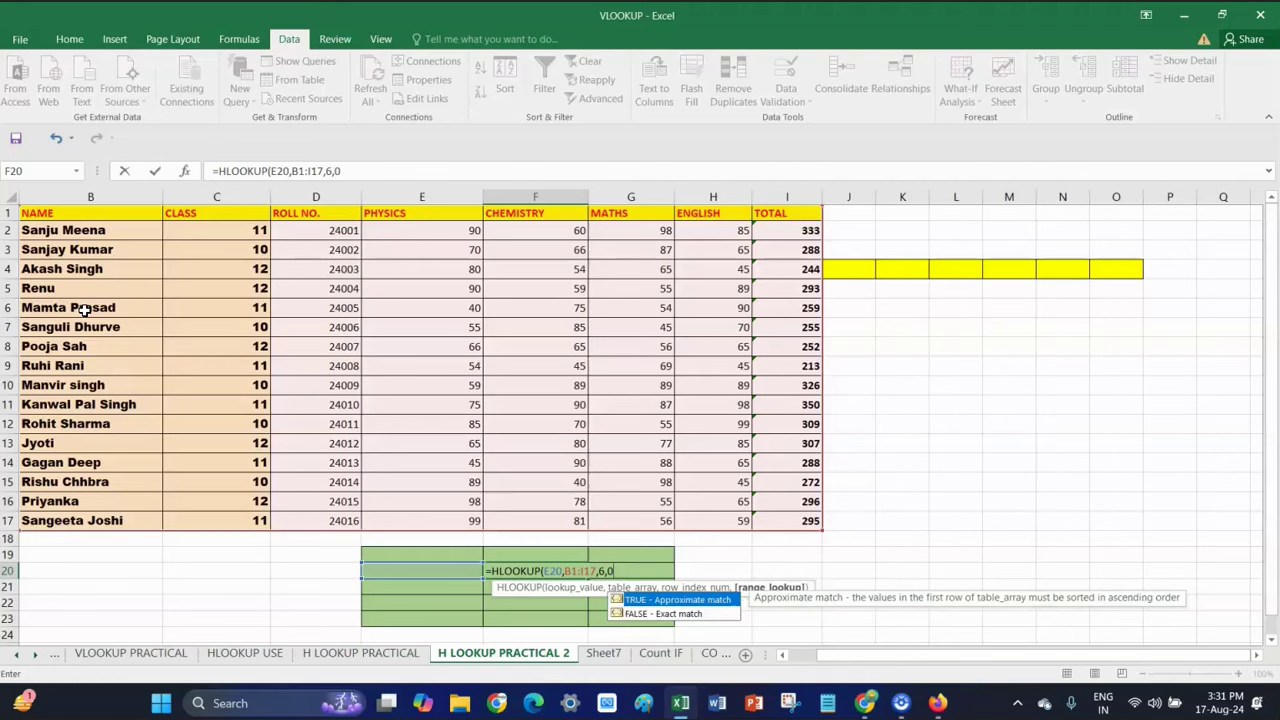
type(")")
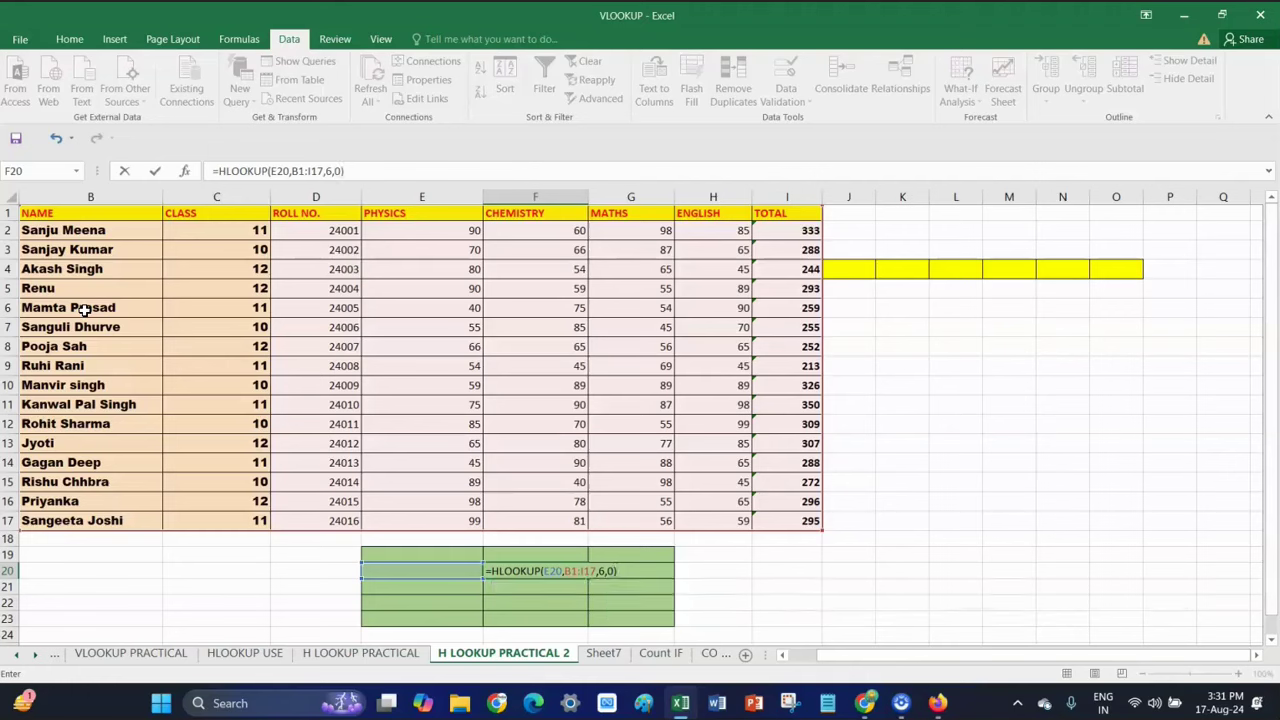
key("Return")
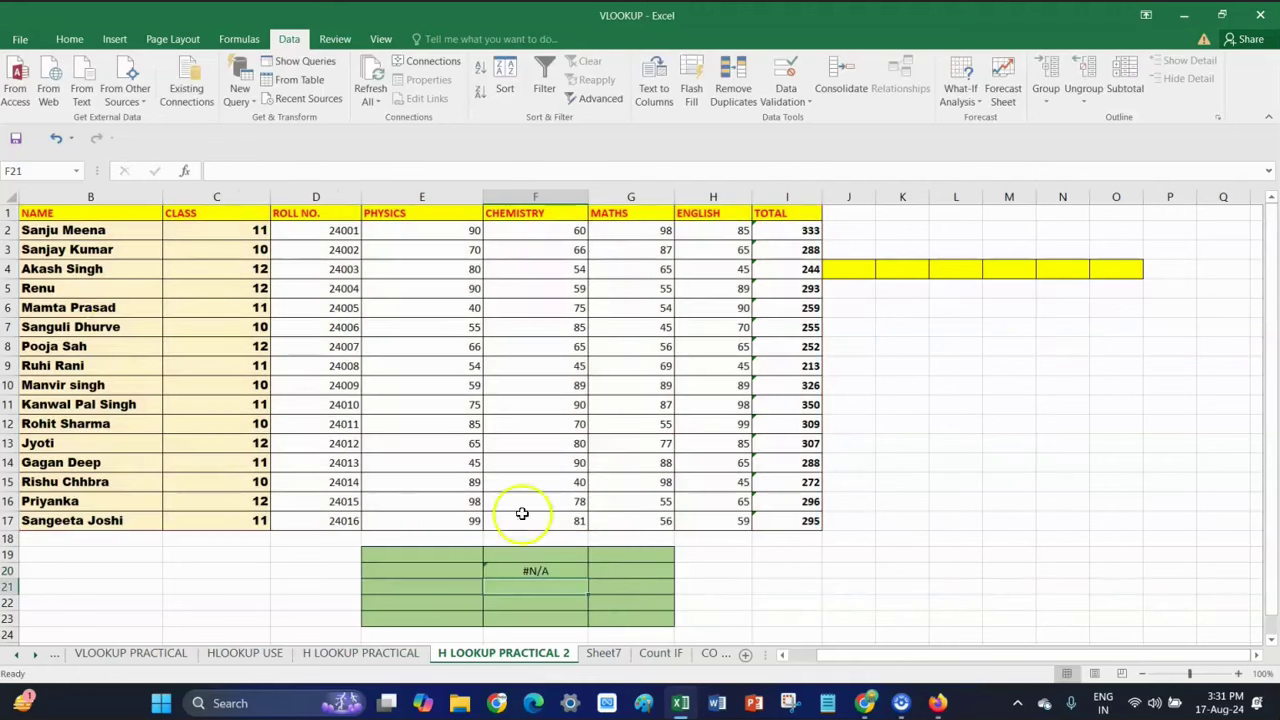
- Try NAME, CLASS, ROLL NO. and PHYSICS in E20's dropdown, watching F20
left_click(542, 572)
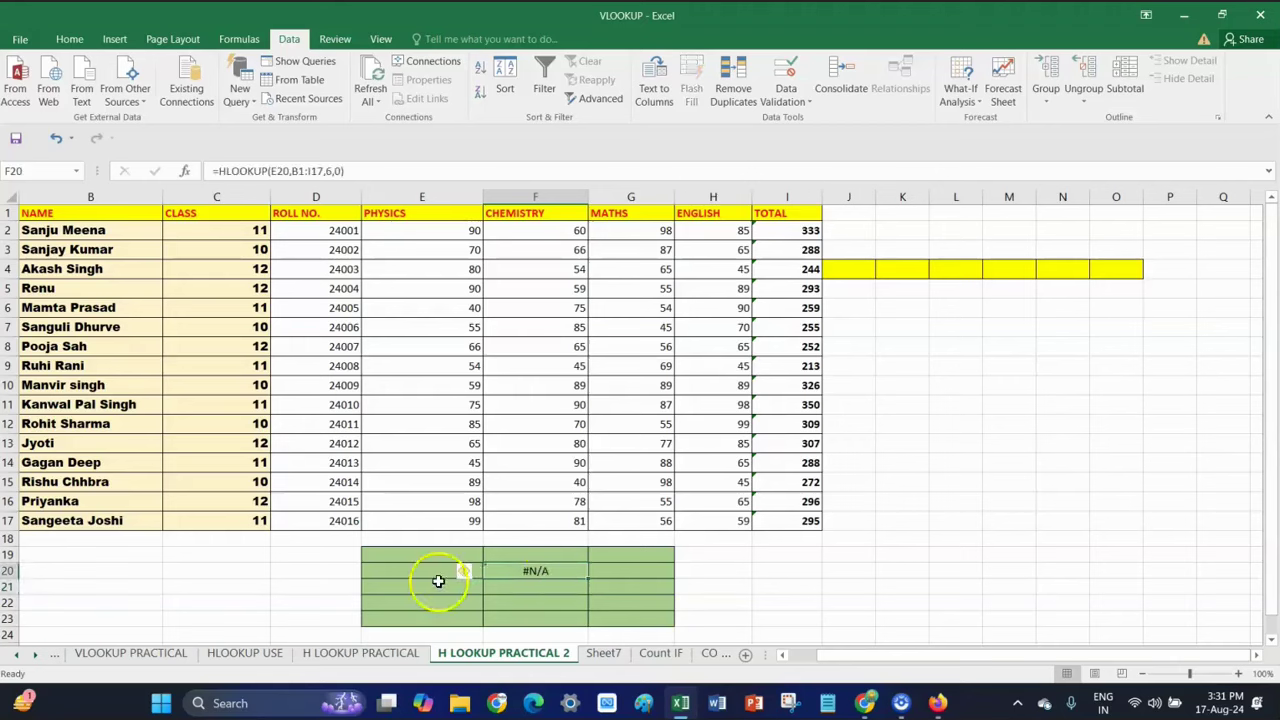
left_click(409, 567)
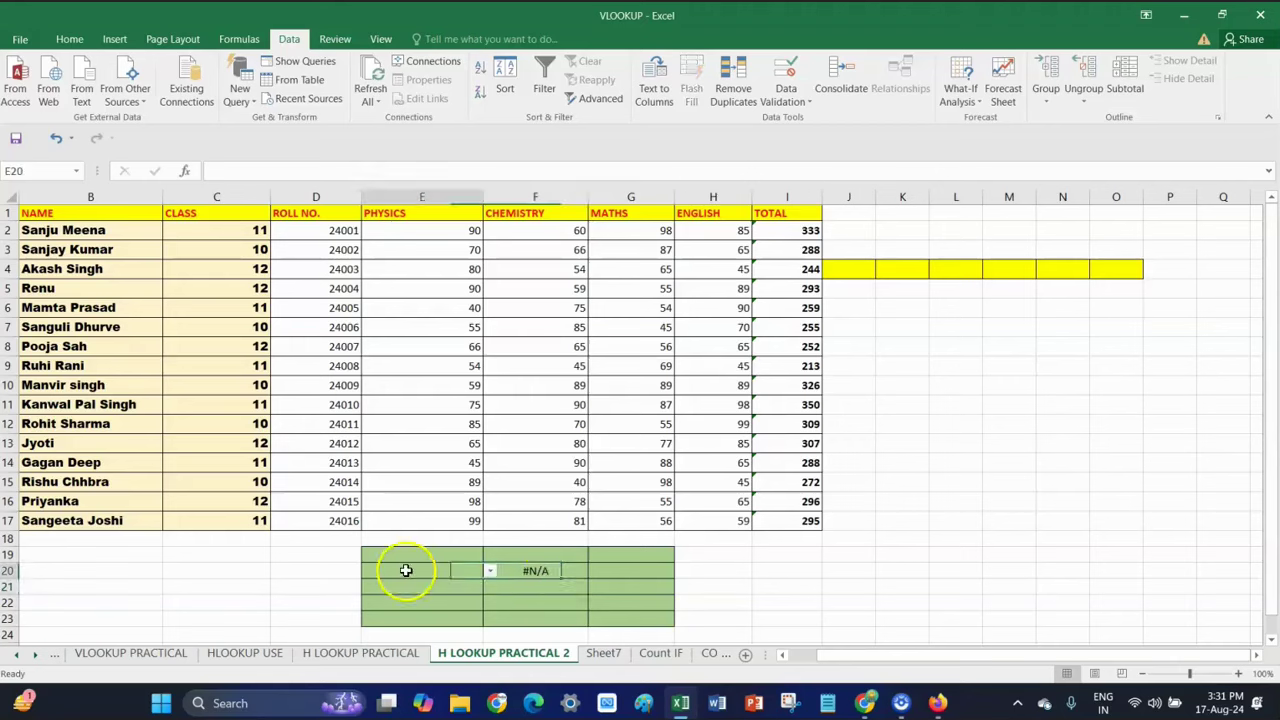
left_click(490, 571)
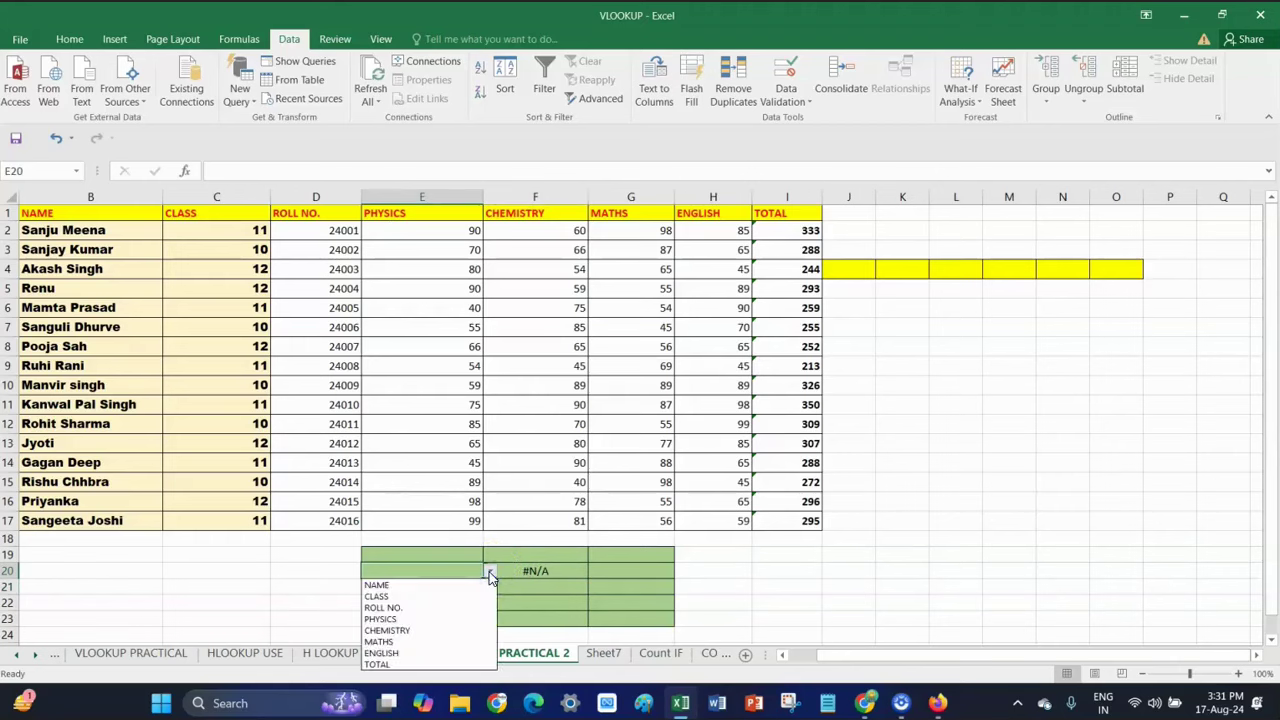
left_click(398, 586)
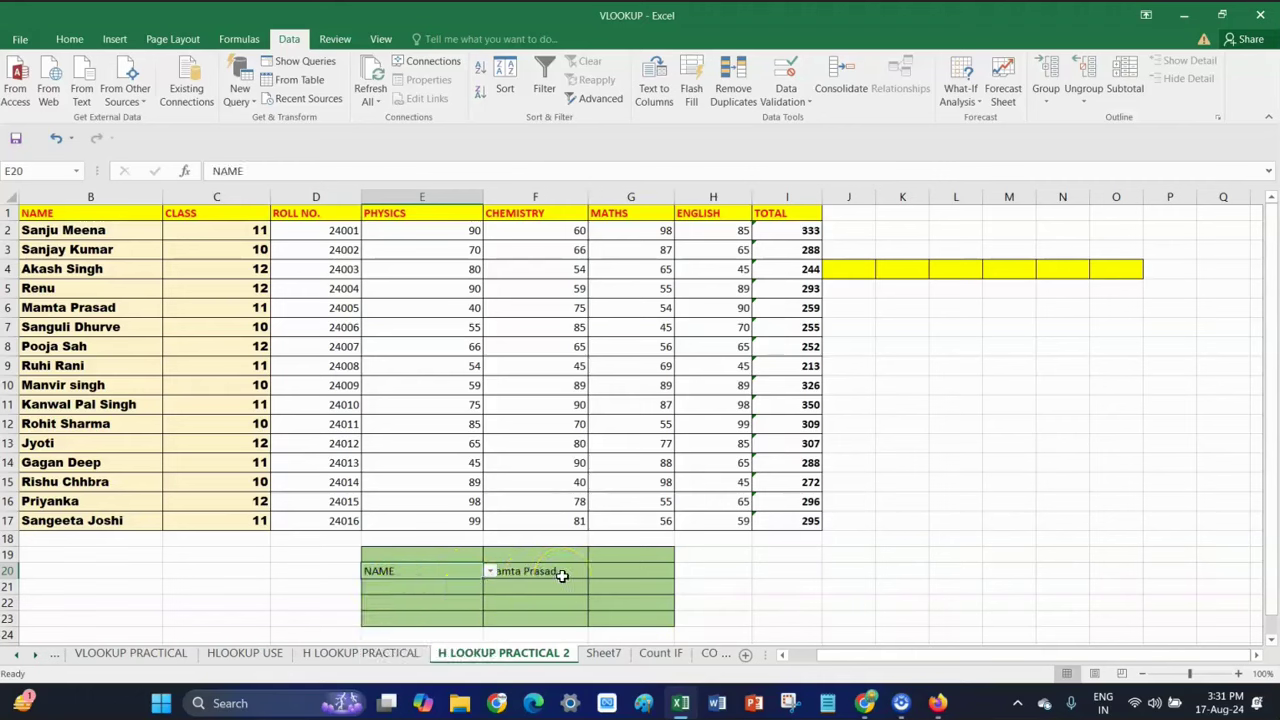
left_click(490, 571)
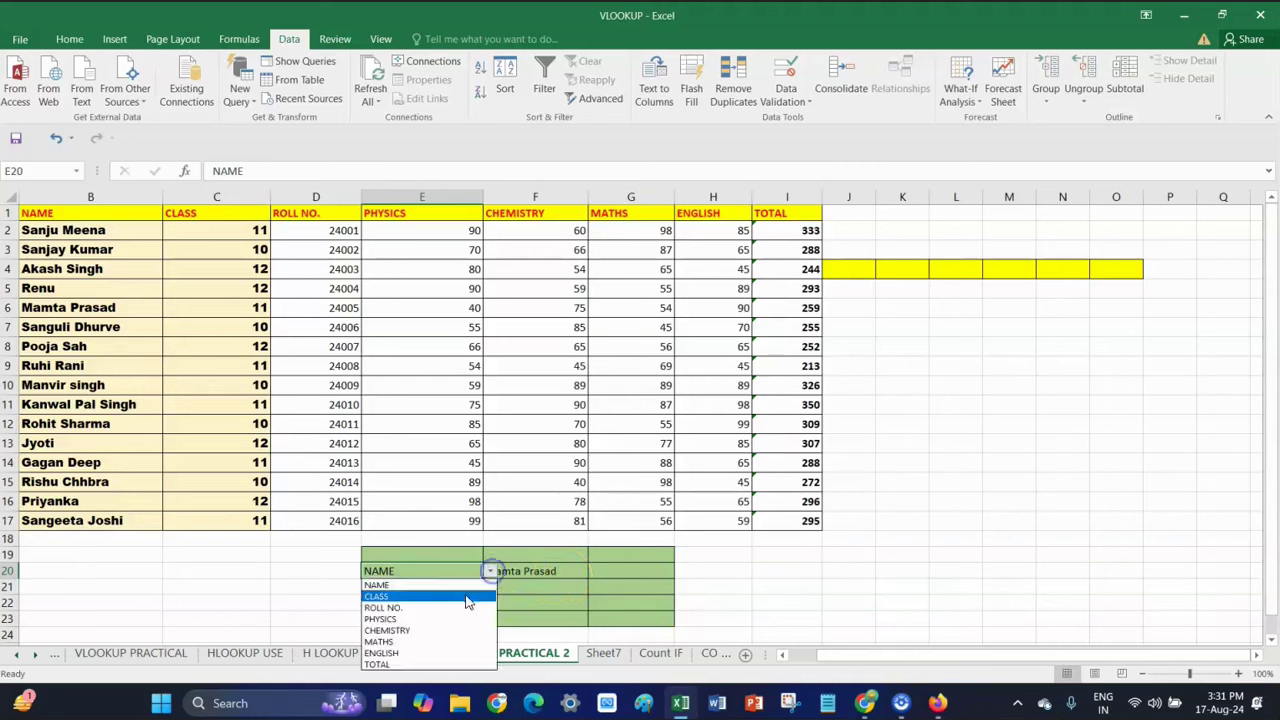
left_click(447, 597)
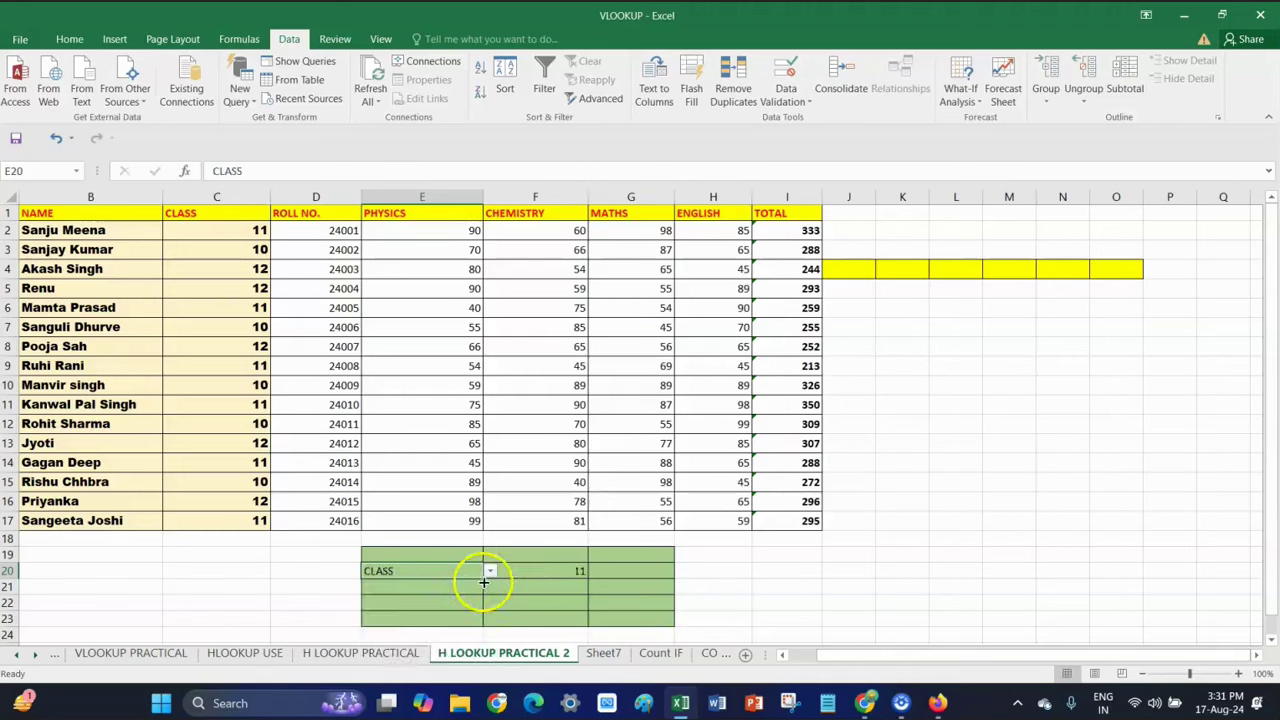
left_click(489, 573)
left_click(447, 606)
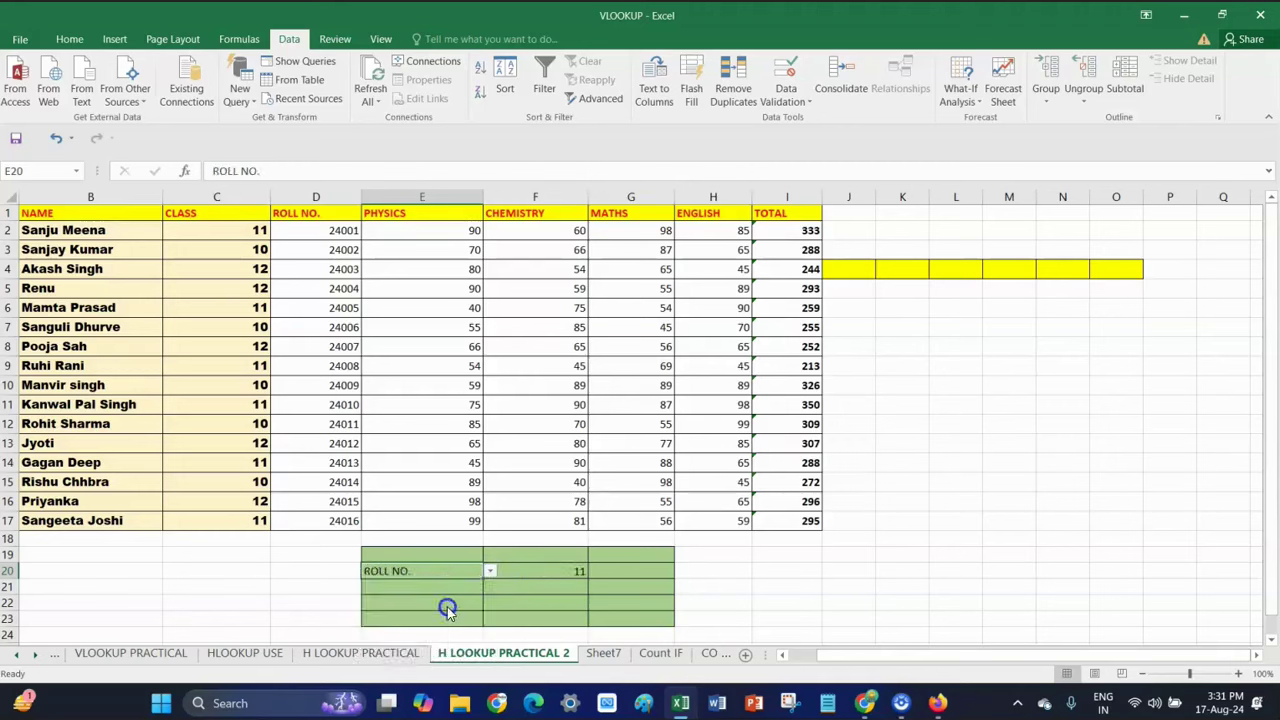
left_click(490, 571)
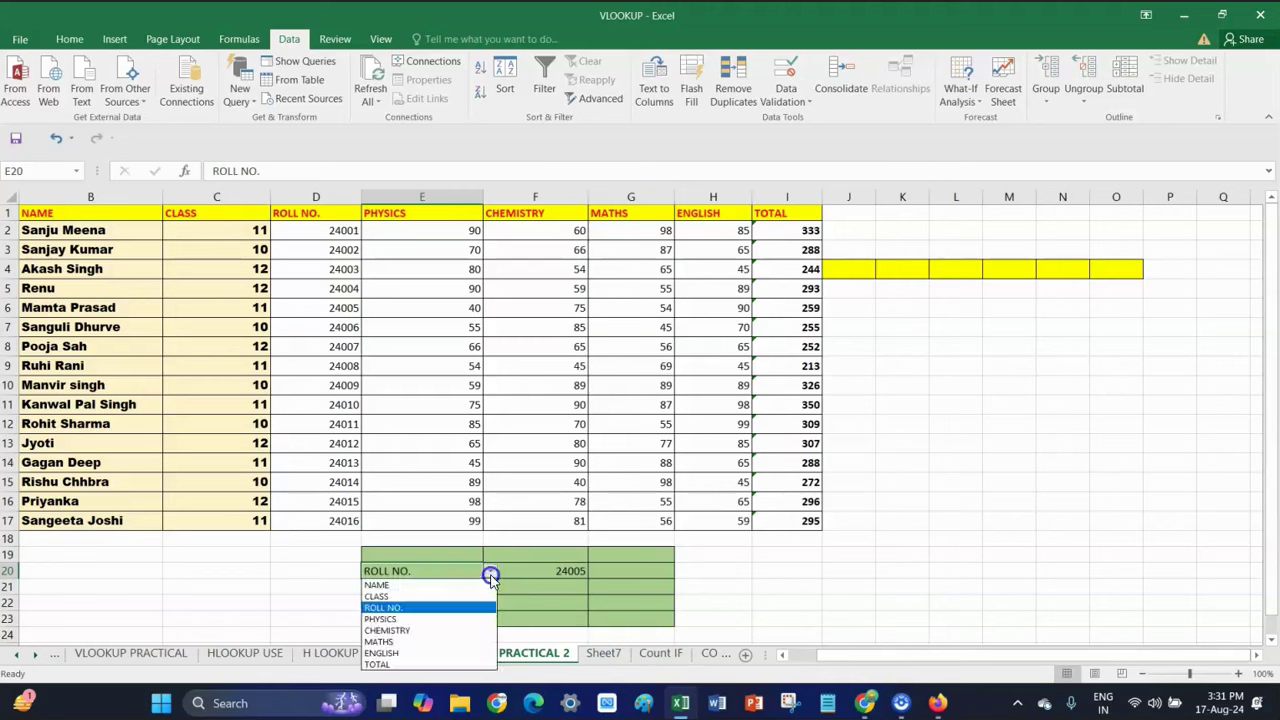
left_click(447, 618)
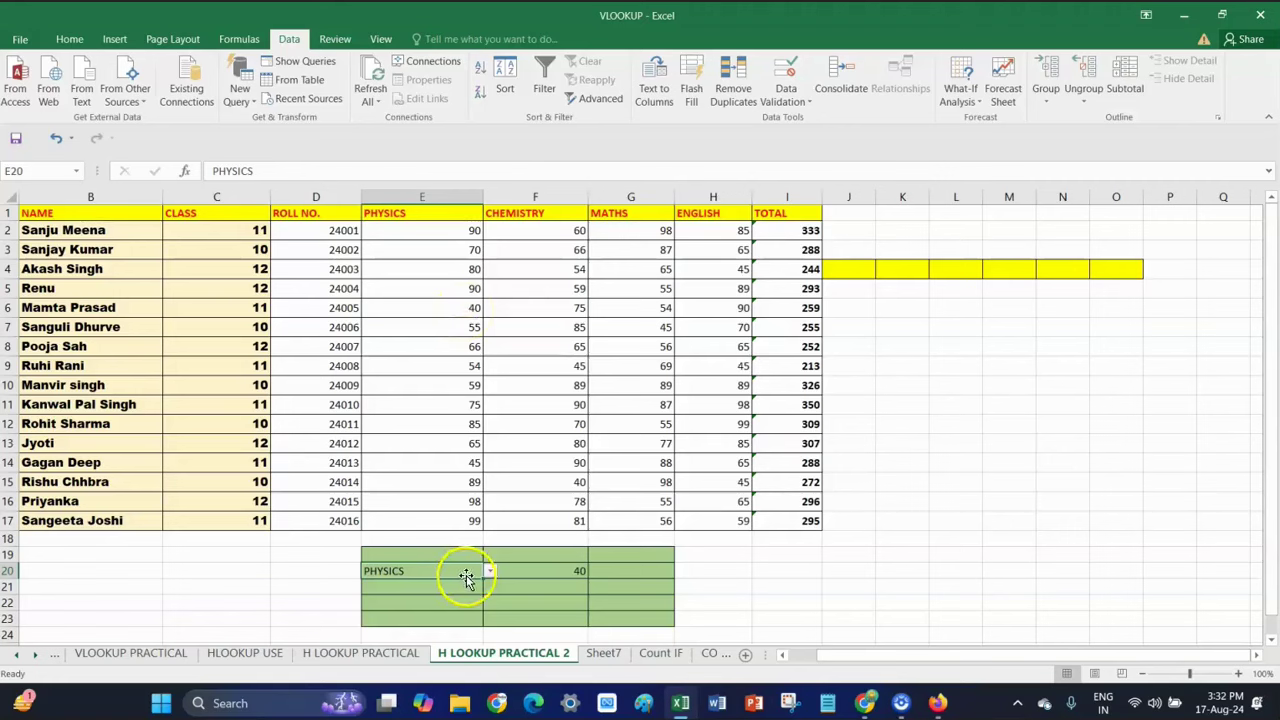
- Pick CHEMISTRY, MATHS, then ENGLISH in E20 so F20 shows 75, 54, then 90
left_click(489, 572)
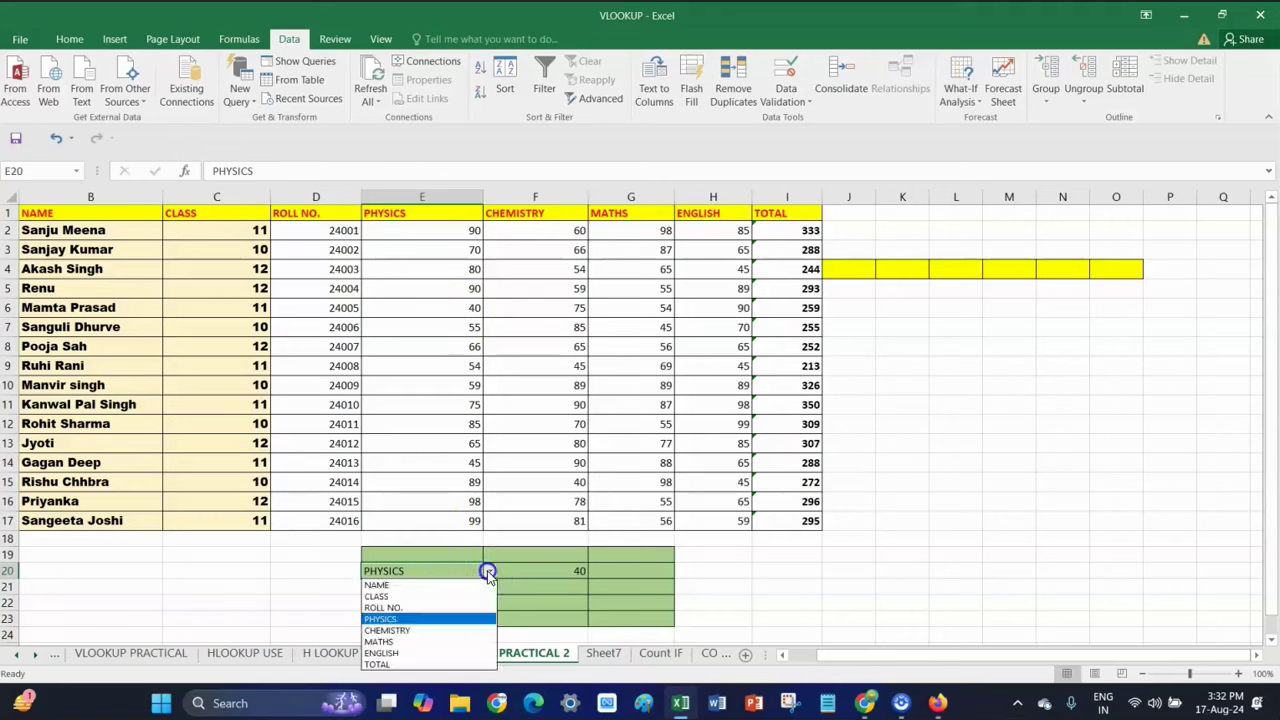
left_click(447, 631)
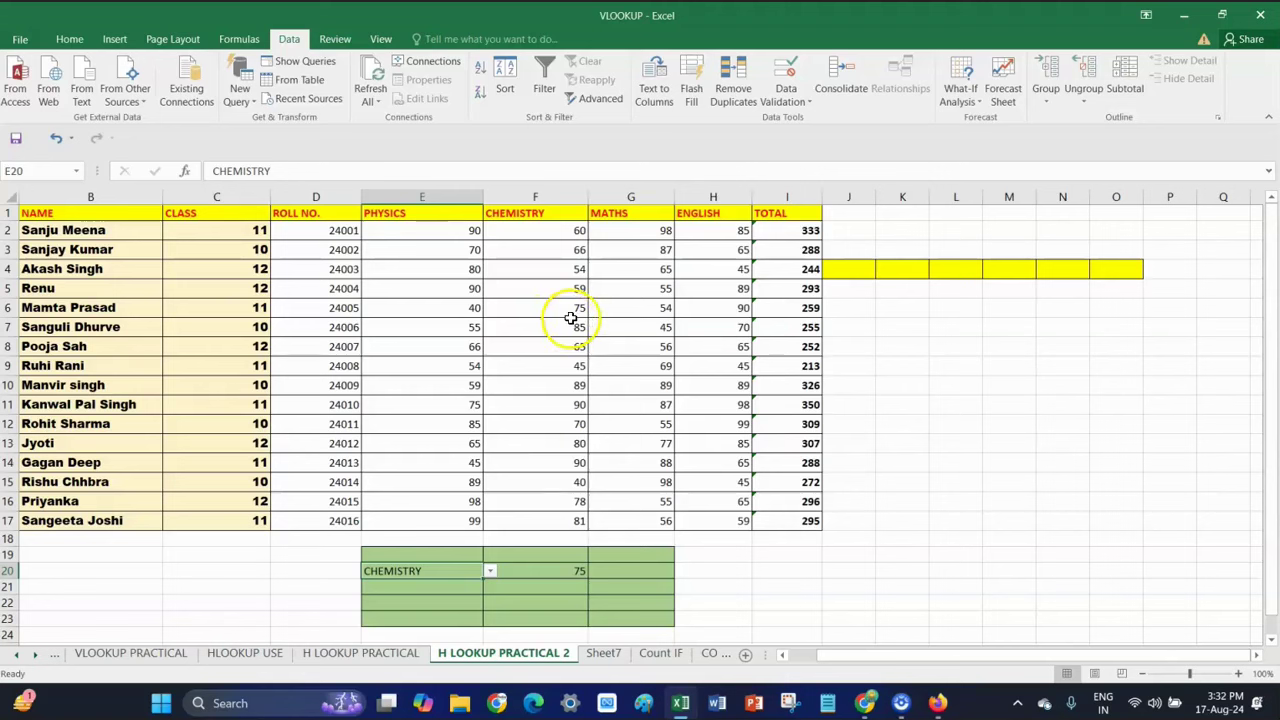
left_click(490, 571)
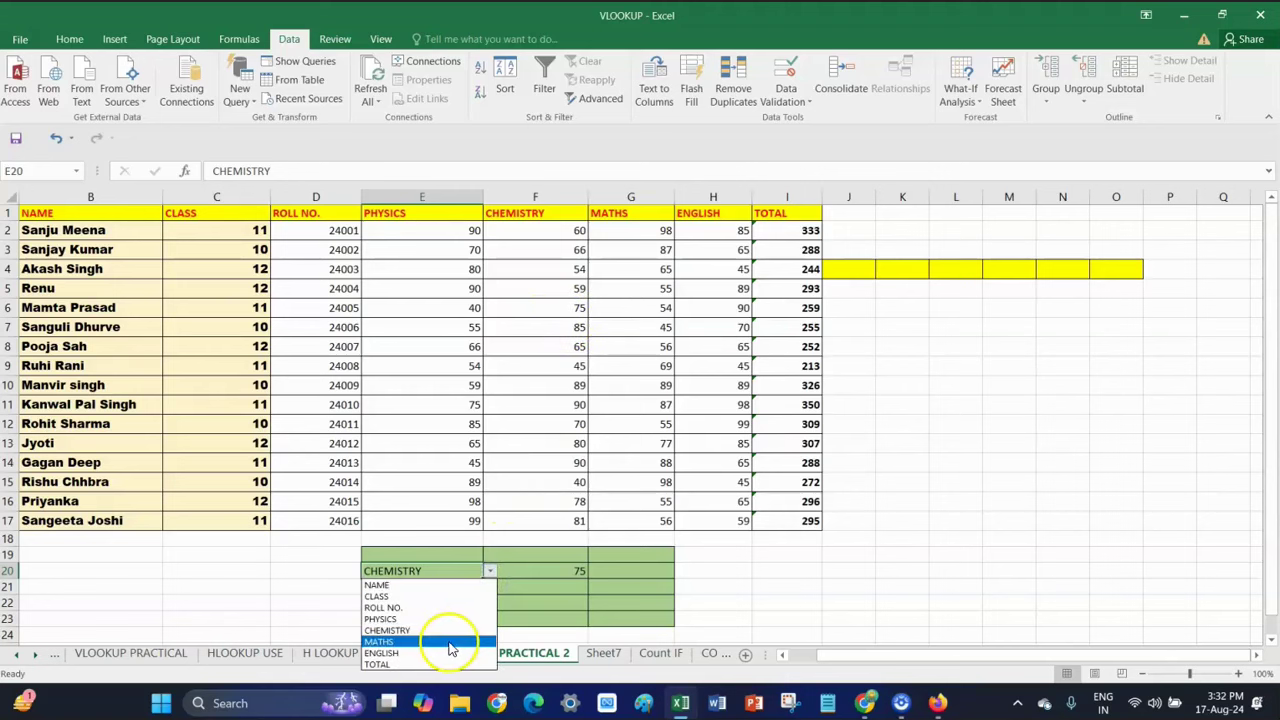
left_click(447, 642)
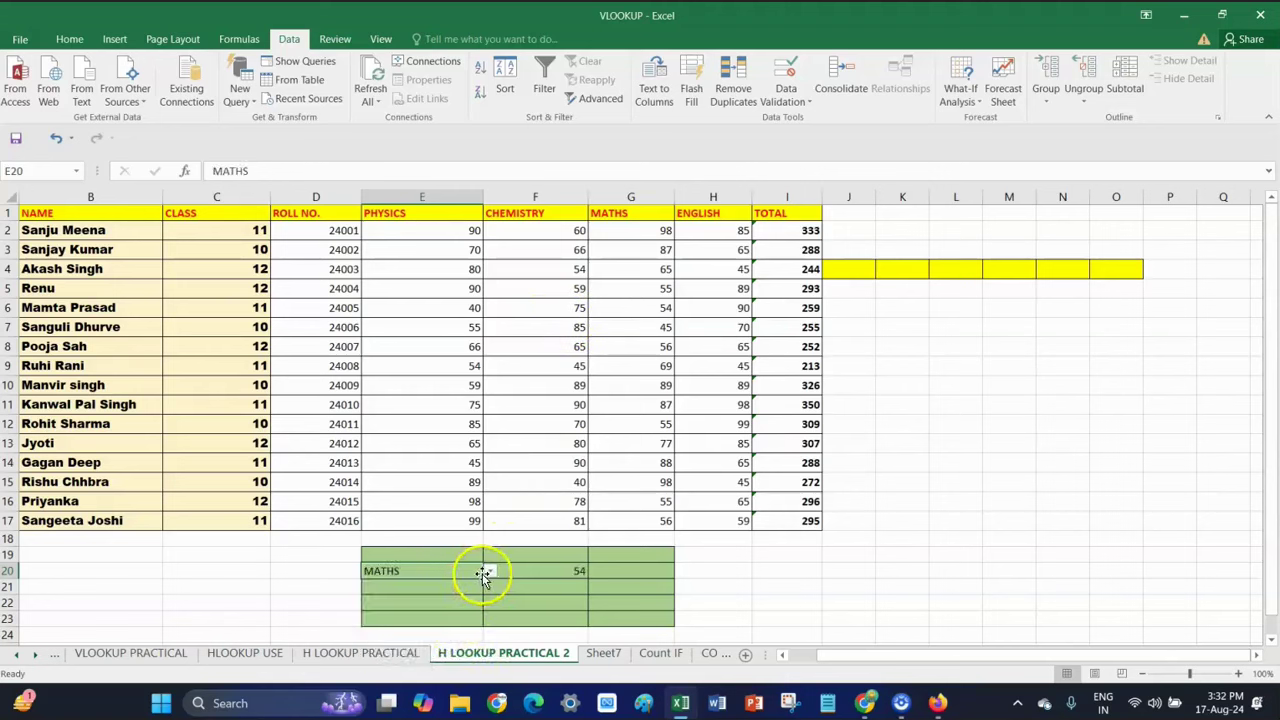
left_click(492, 572)
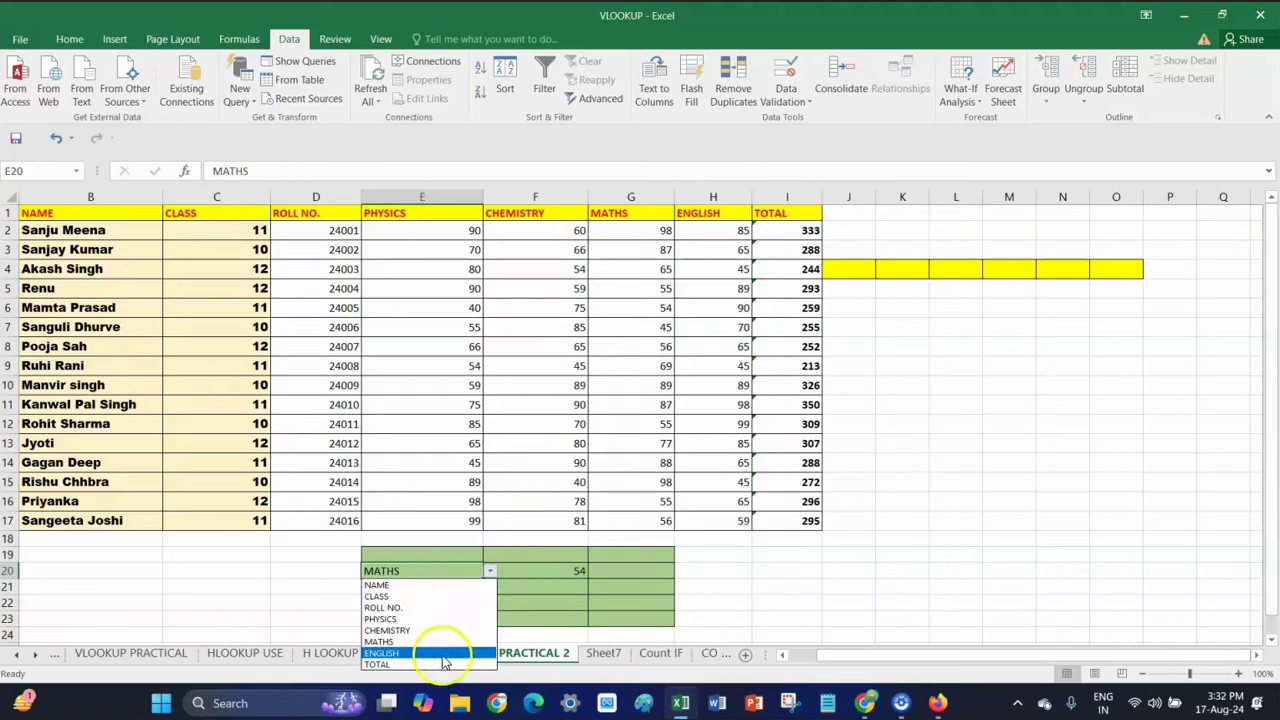
left_click(443, 656)
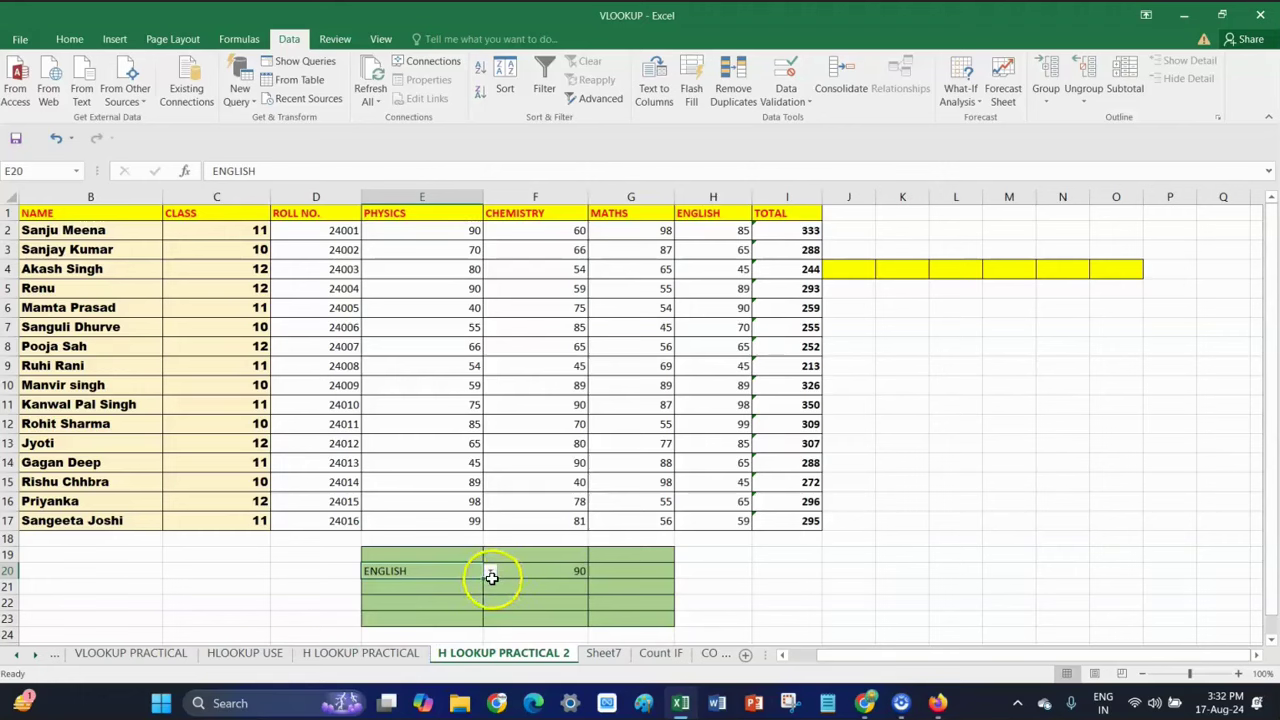
left_click(426, 592)
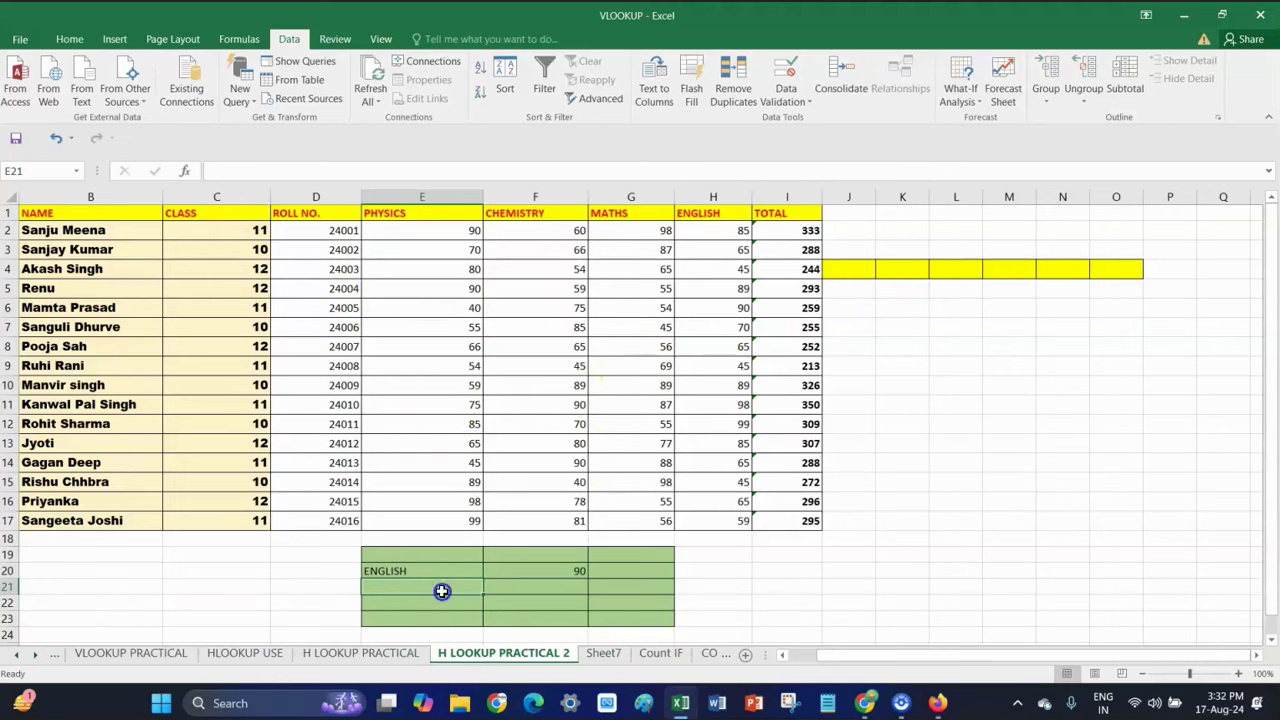
- Add a List validation to E21 sourced from the subject headers =$E$1:$I$1
left_click(781, 107)
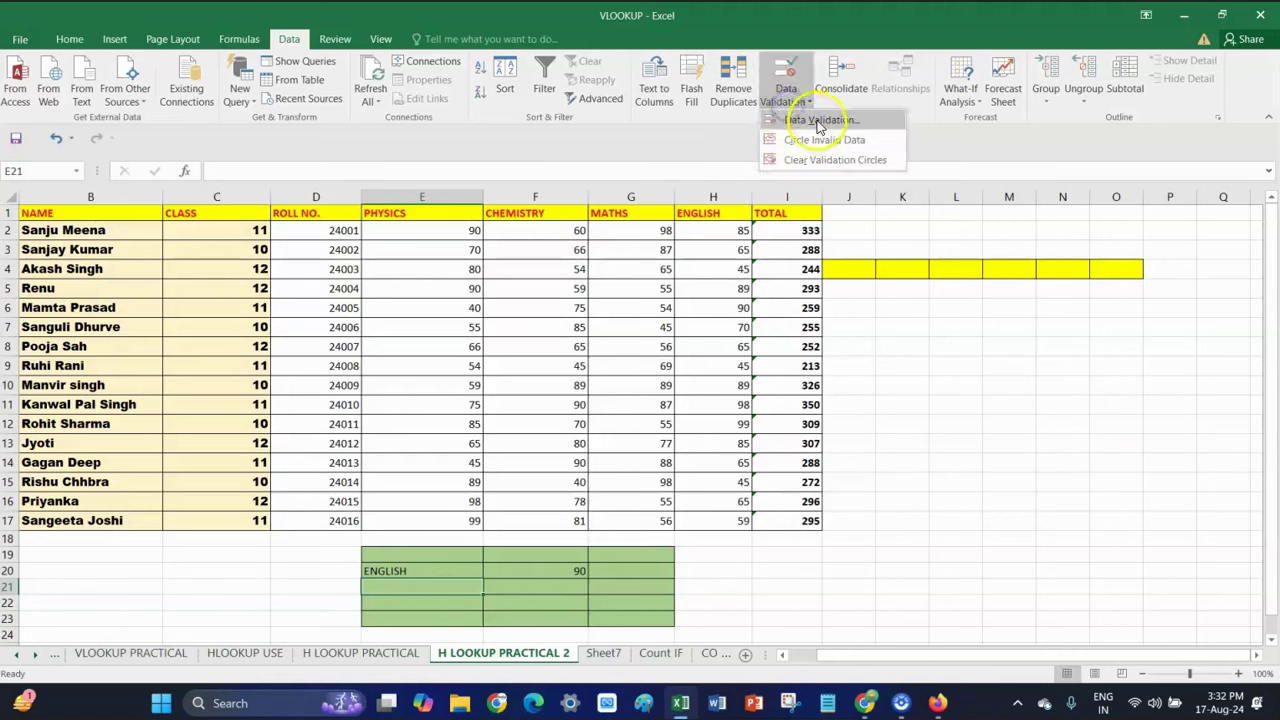
left_click(795, 124)
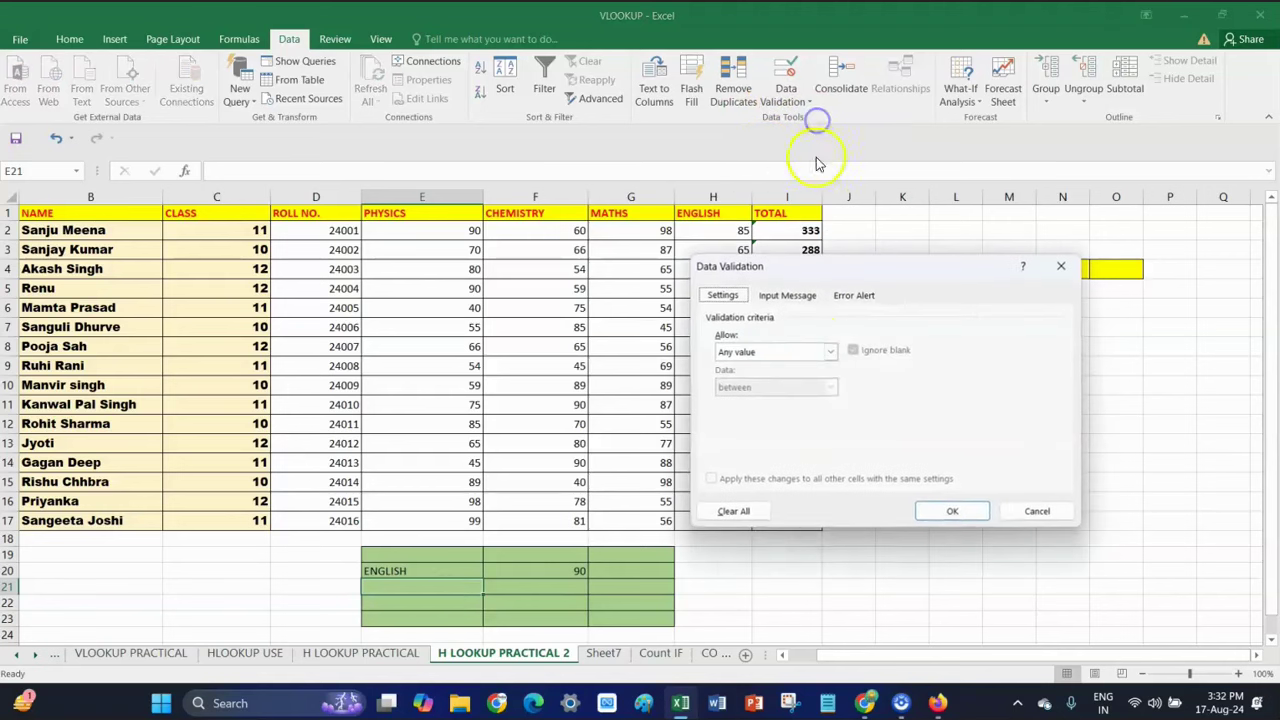
left_click(750, 352)
left_click(737, 402)
left_click(755, 421)
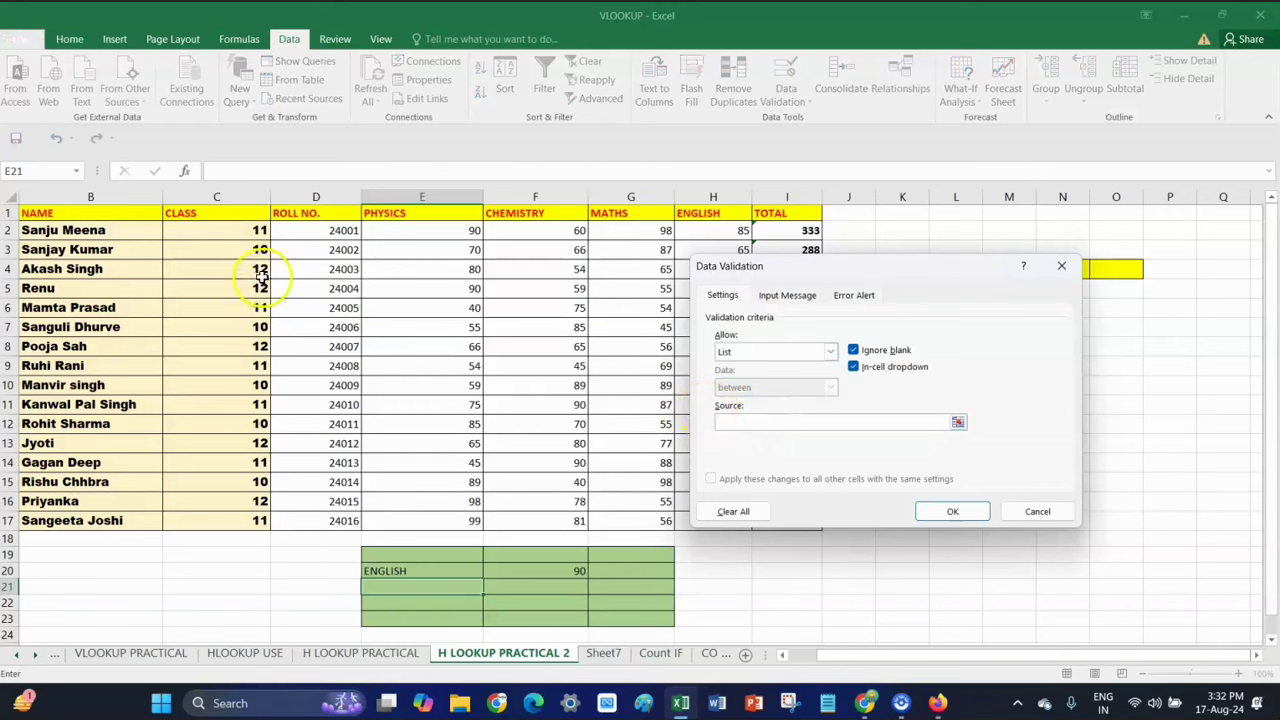
mouse_move(397, 208)
left_mouse_down()
mouse_move(489, 220)
mouse_move(755, 211)
left_mouse_up()
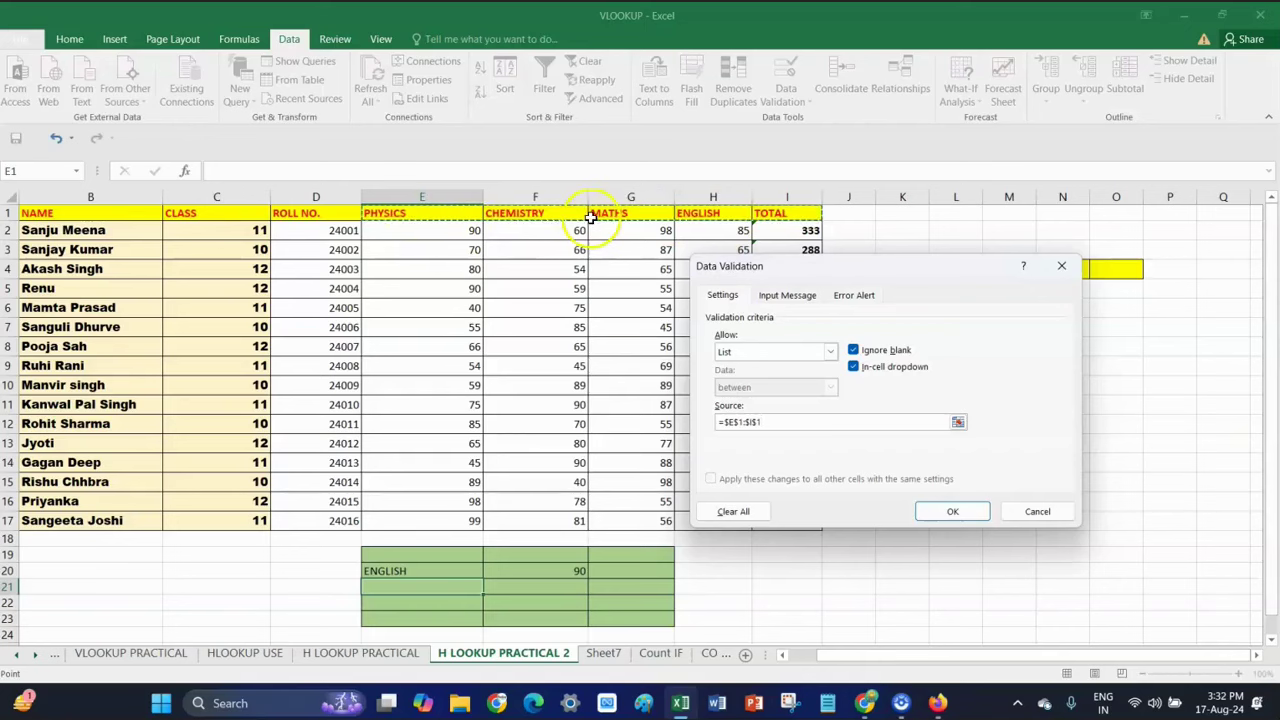
left_click(945, 511)
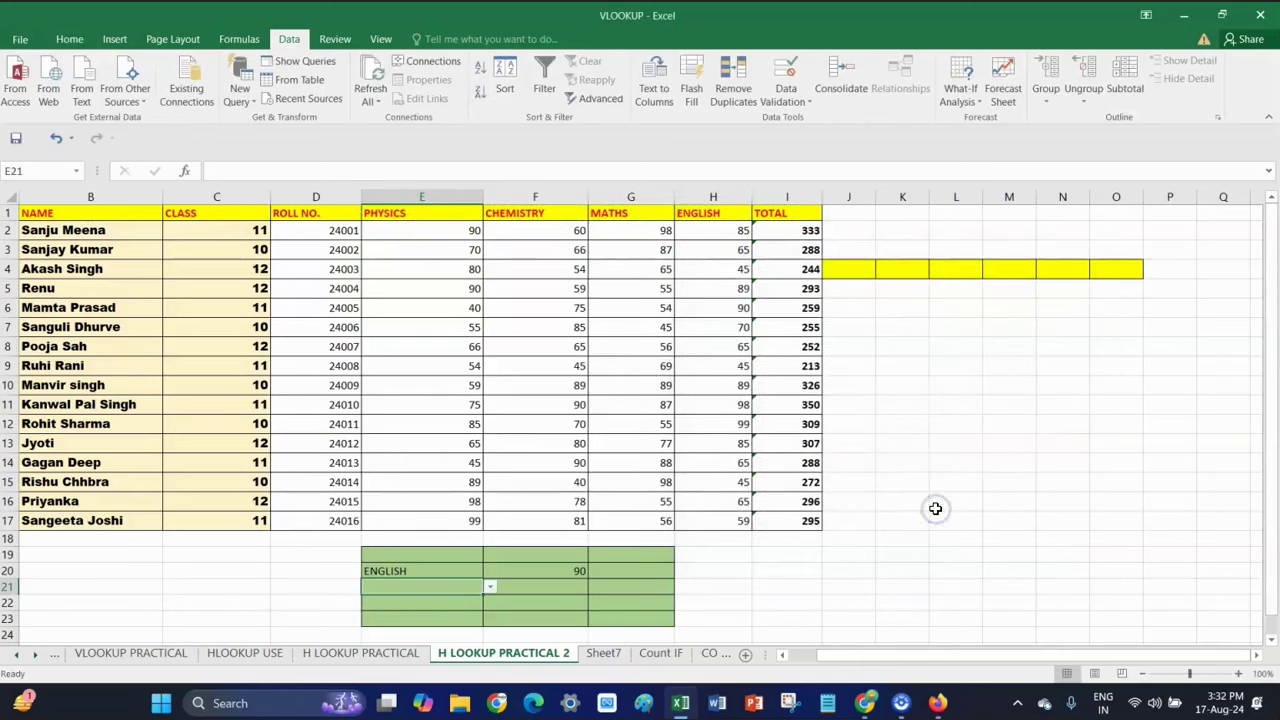
left_click(532, 590)
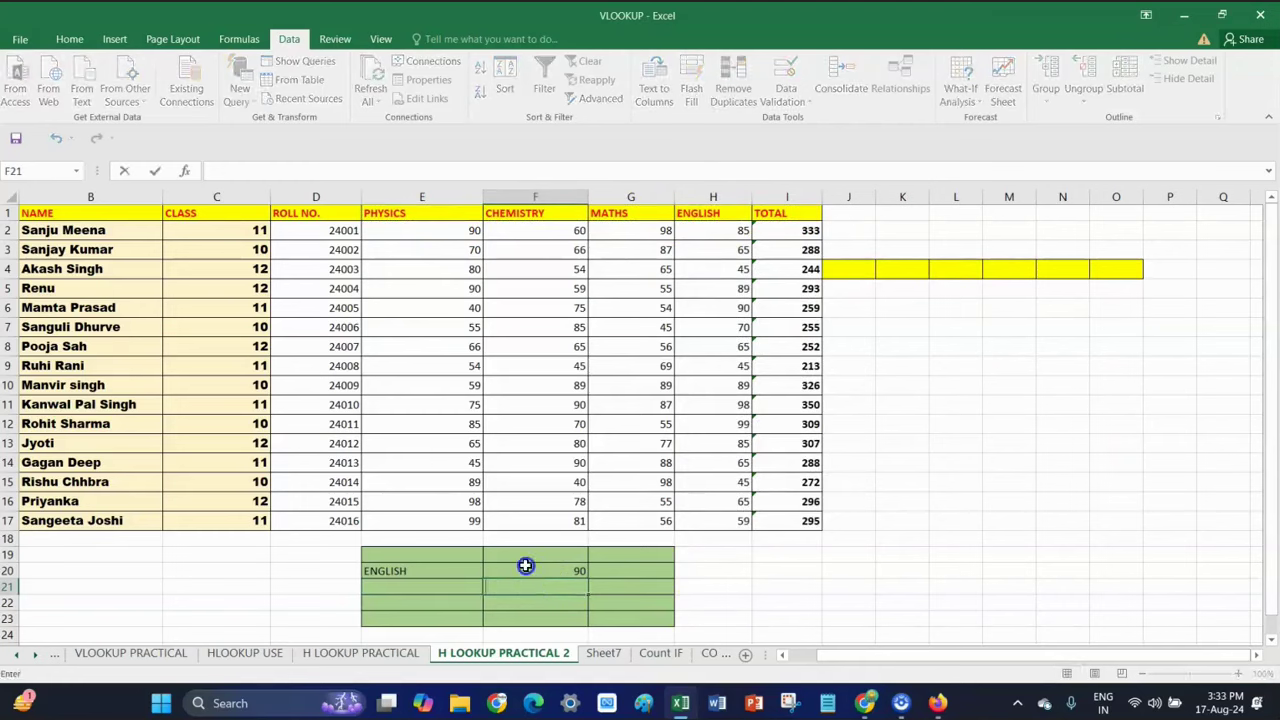
double_click(527, 567)
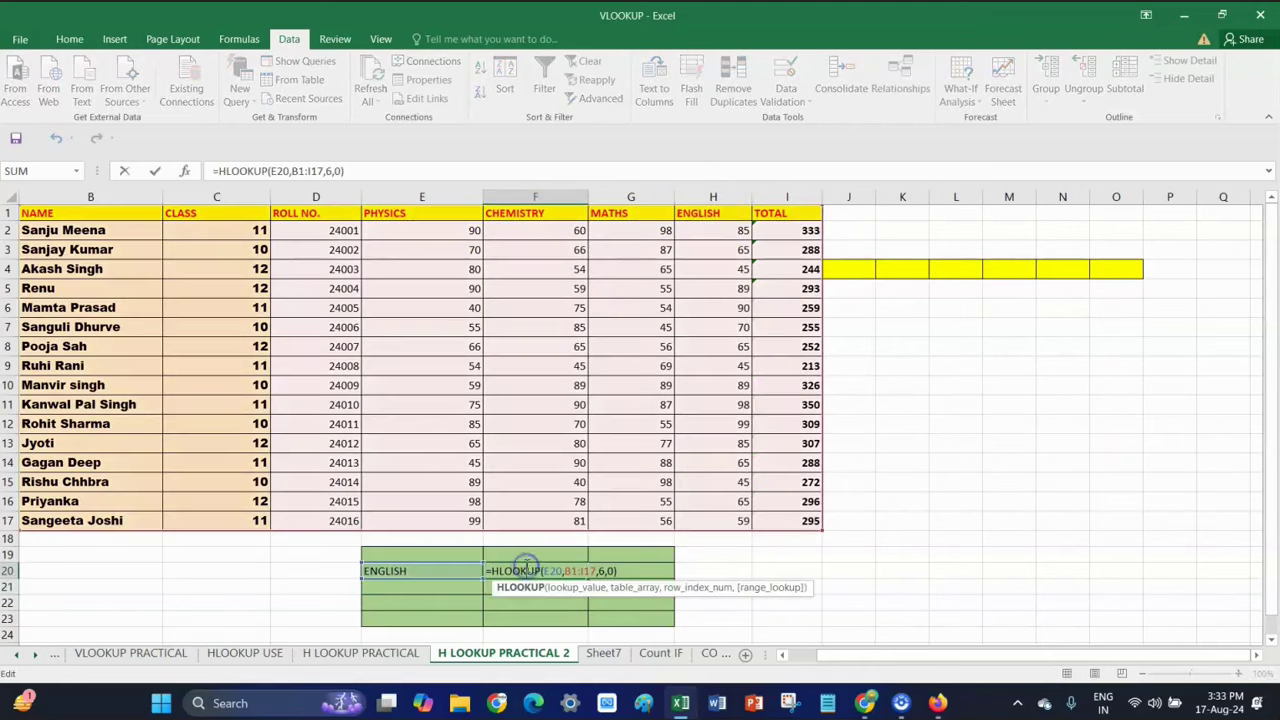
left_click(597, 571)
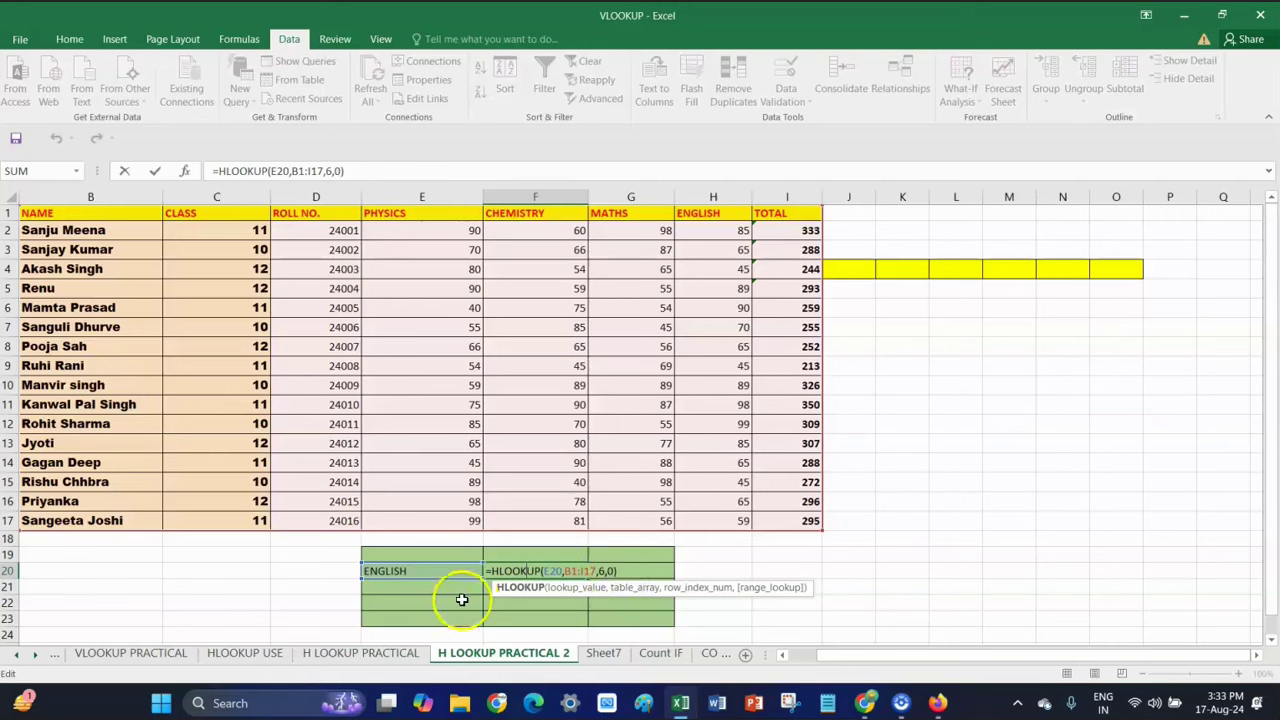
- Enter =HLOOKUP(E21,B1:I17,3,0) in F21
left_click(500, 606)
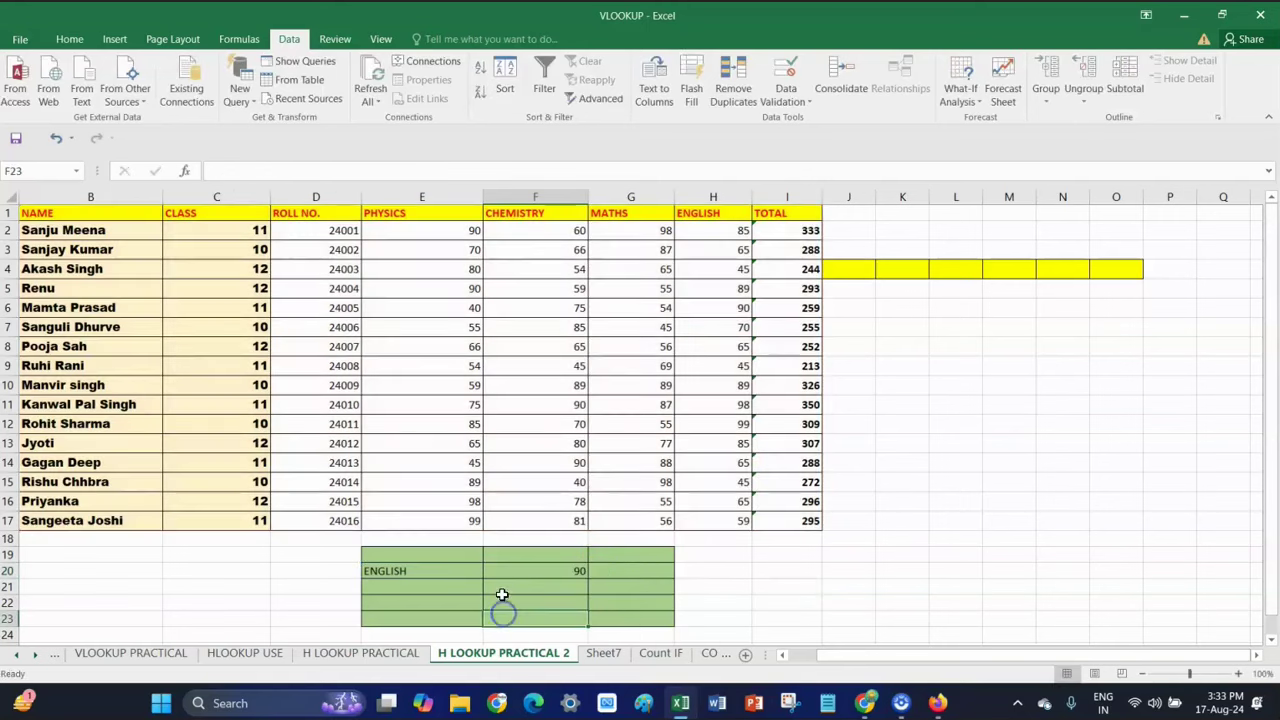
left_click(418, 588)
left_click(540, 591)
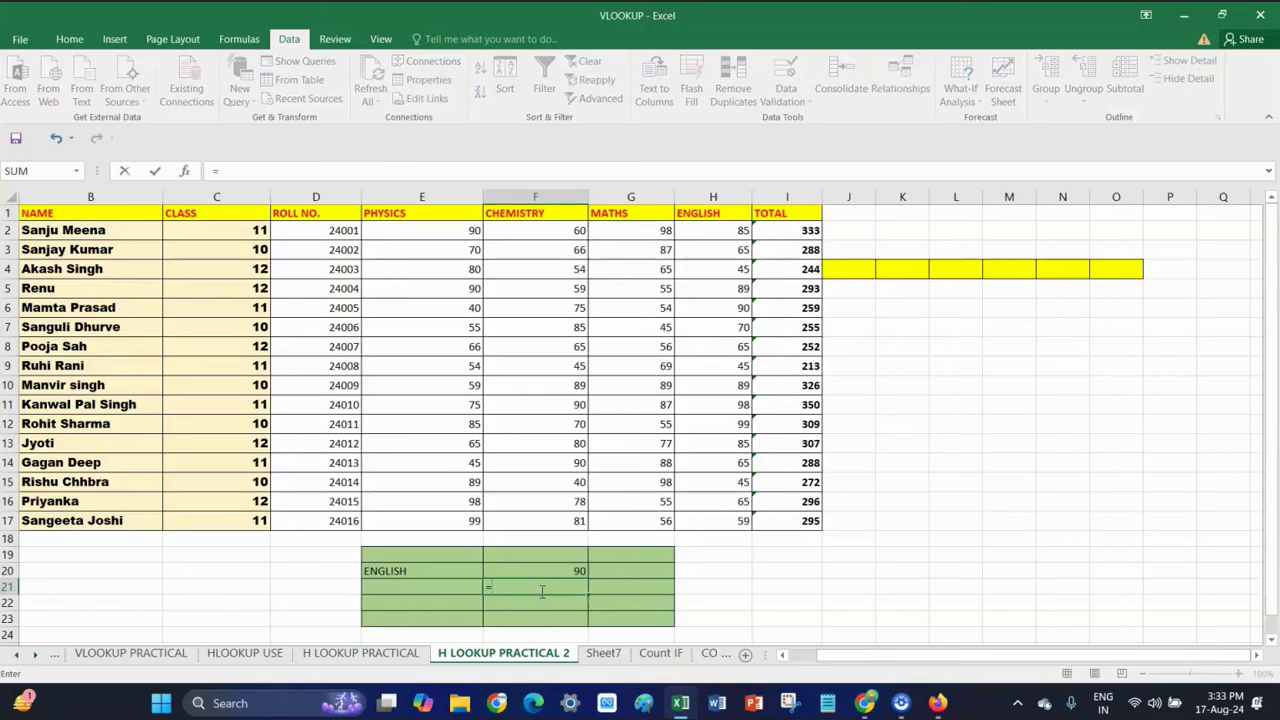
type("=HLO")
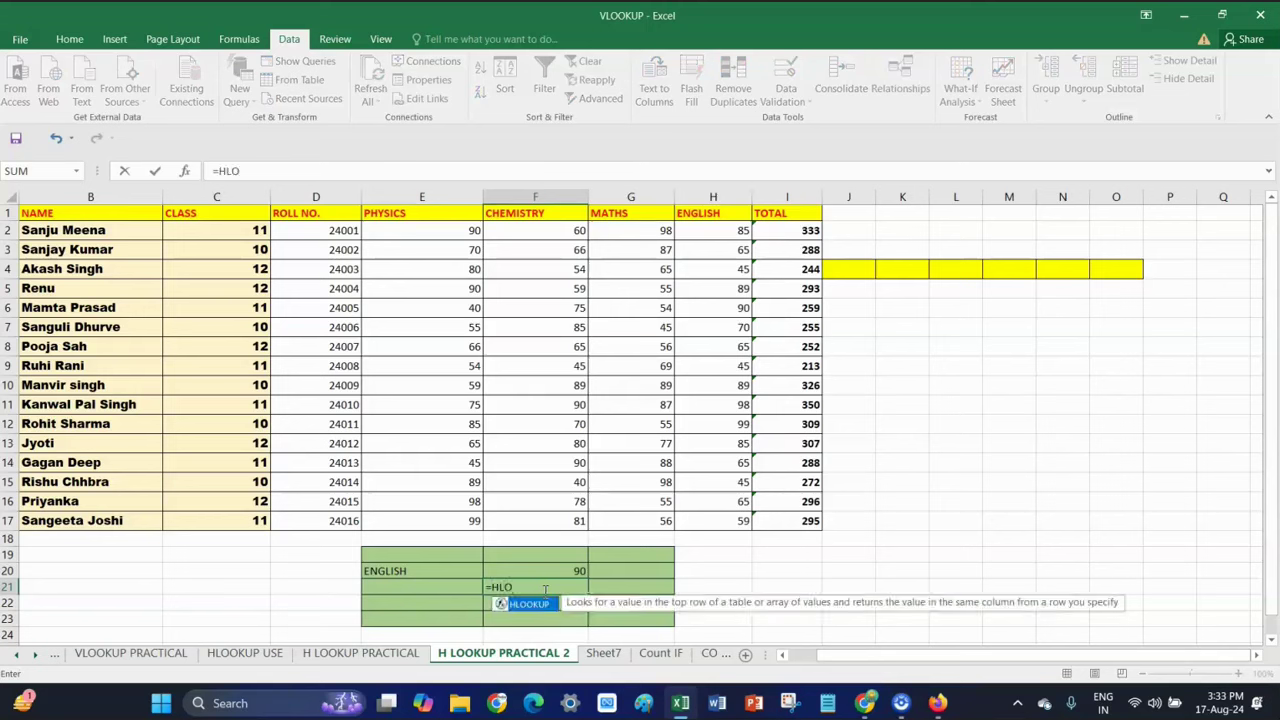
double_click(528, 604)
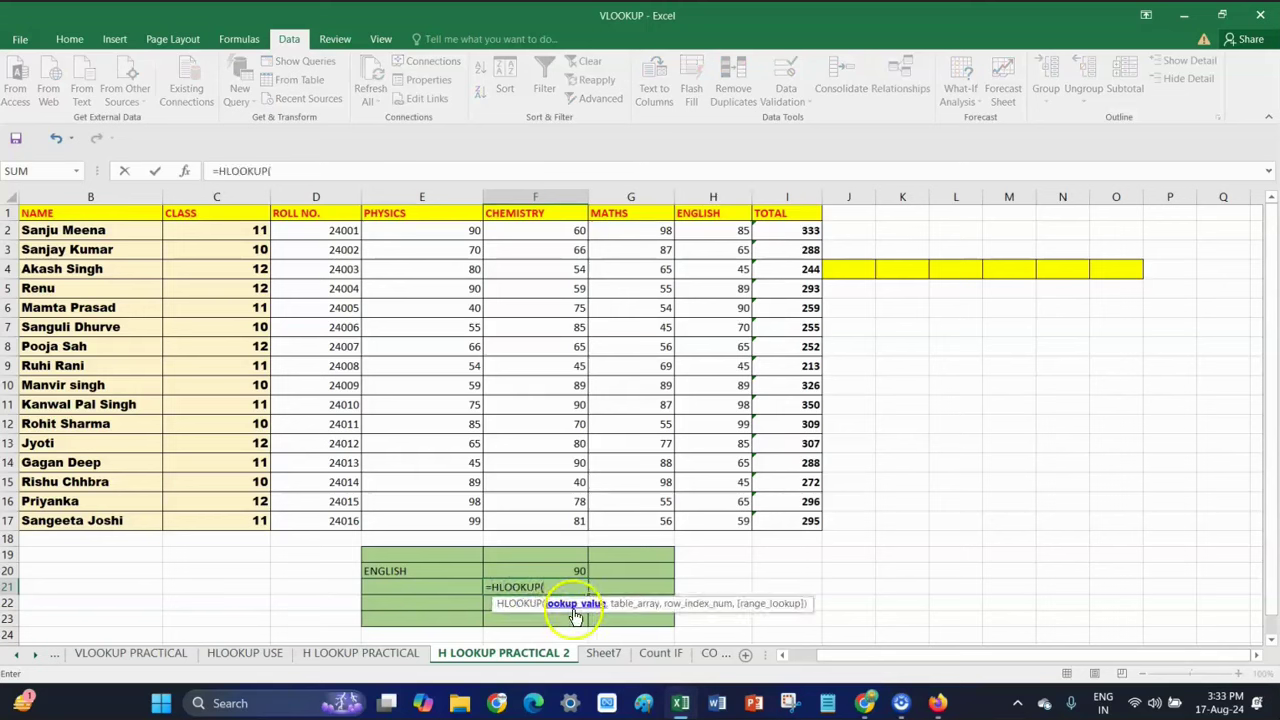
left_click(420, 587)
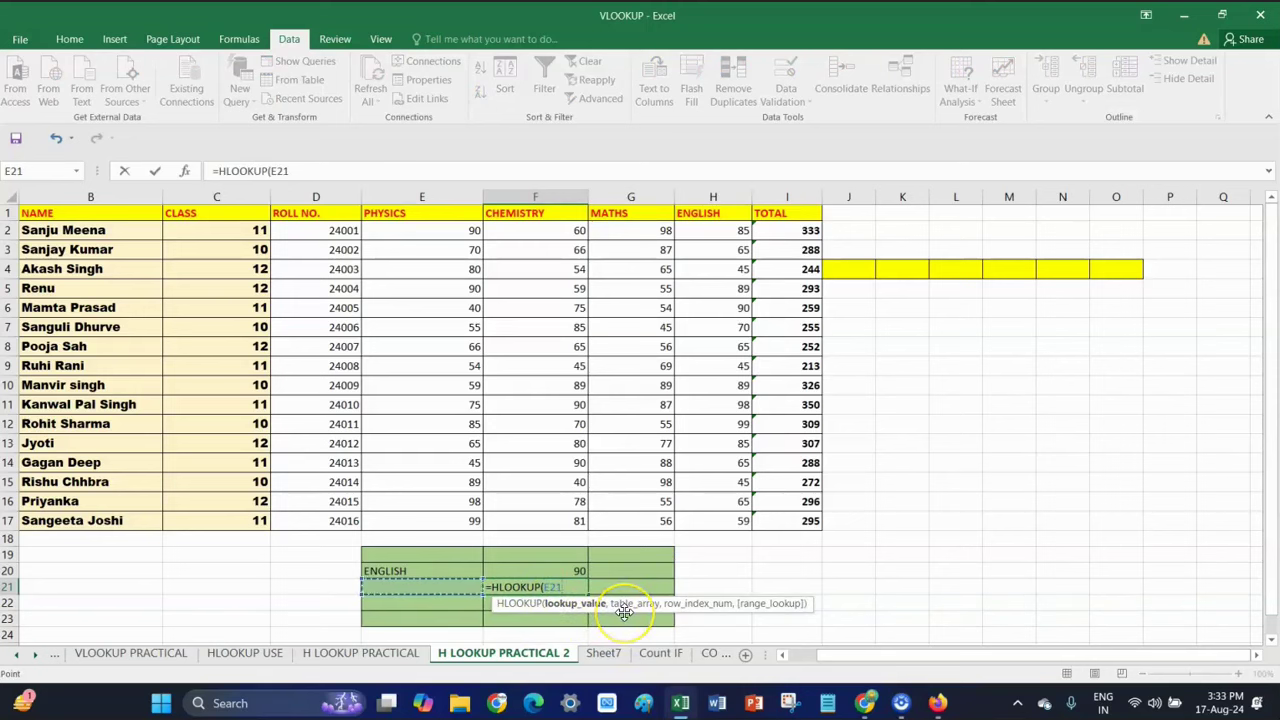
type(",")
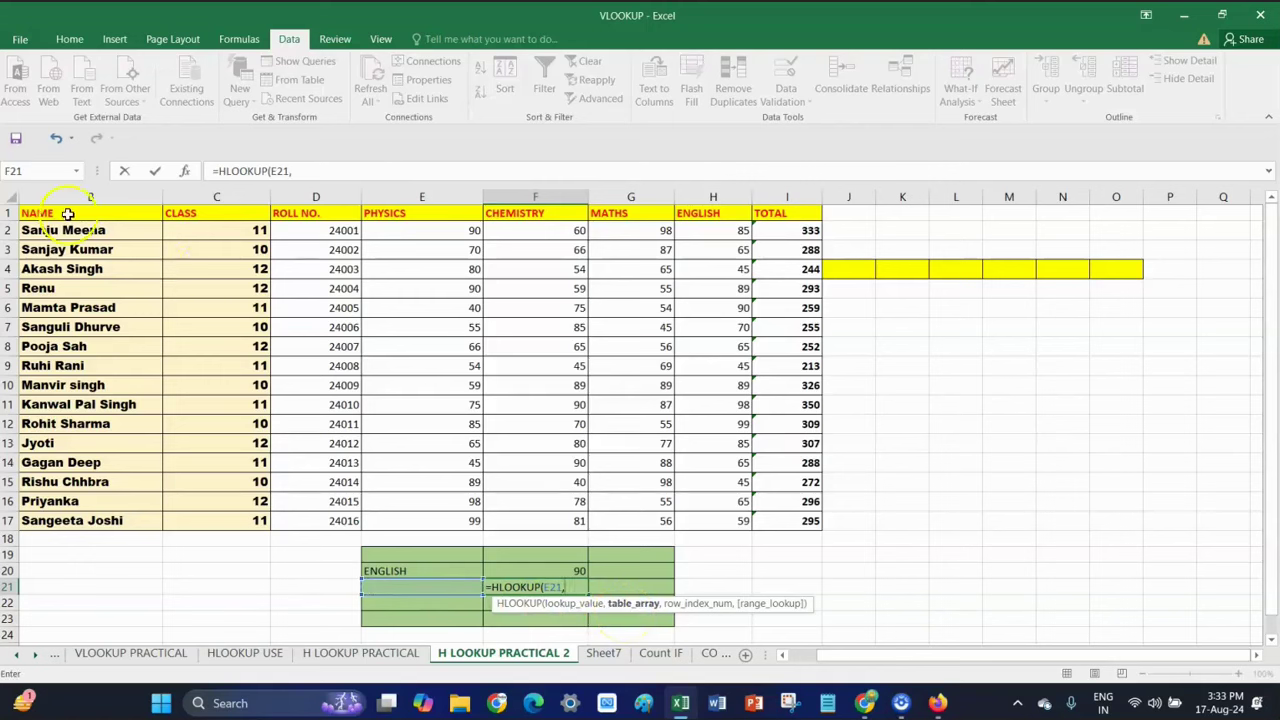
mouse_move(35, 213)
left_mouse_down()
mouse_move(570, 518)
mouse_move(789, 520)
left_mouse_up()
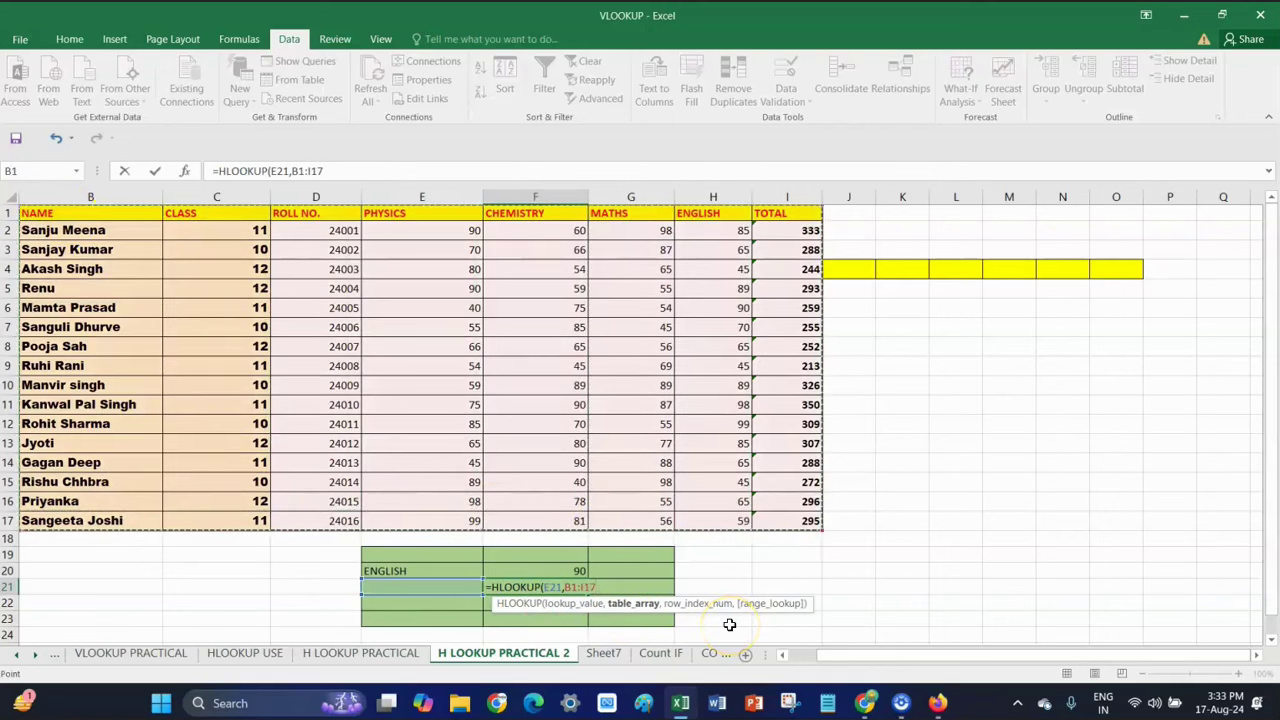
type(",3")
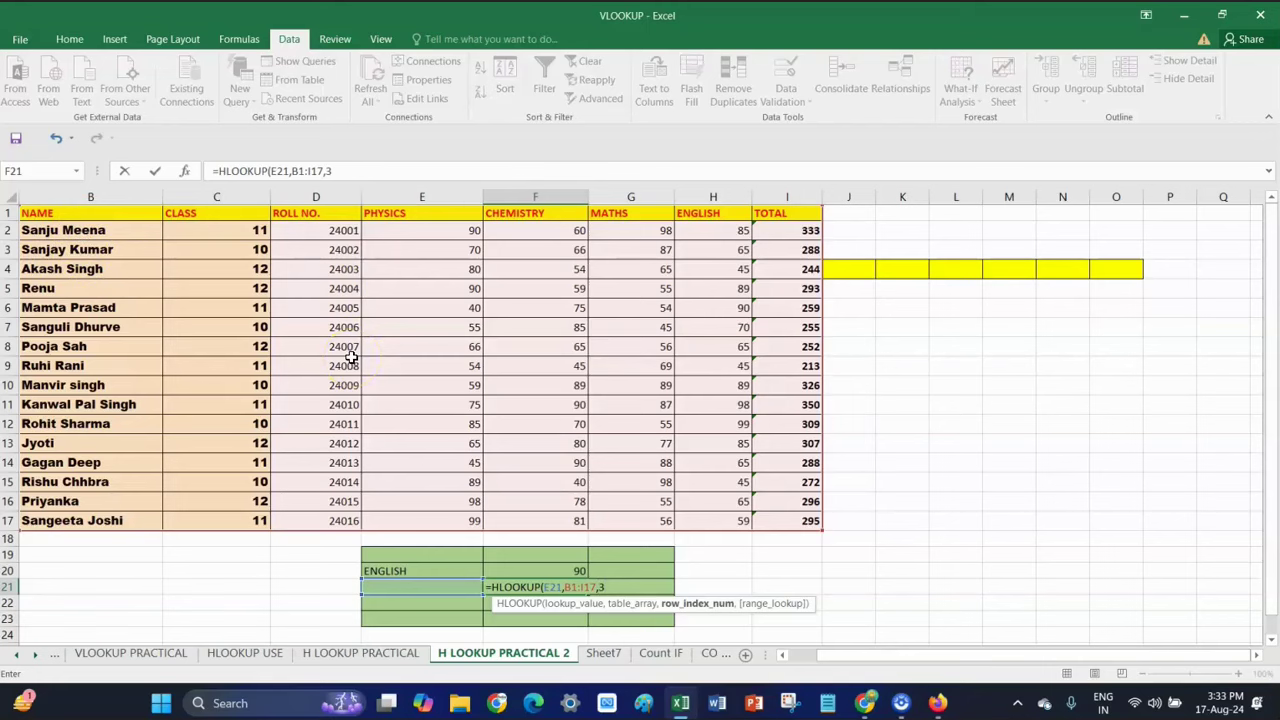
type(",0")
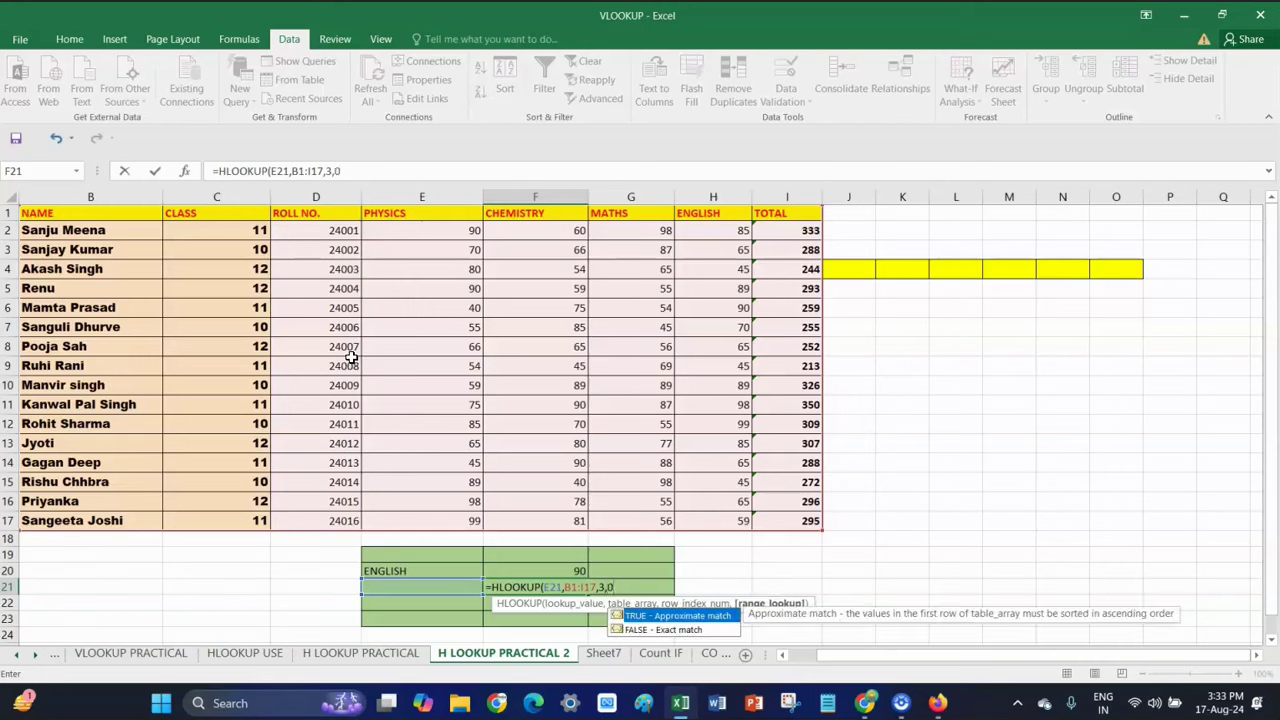
type(")")
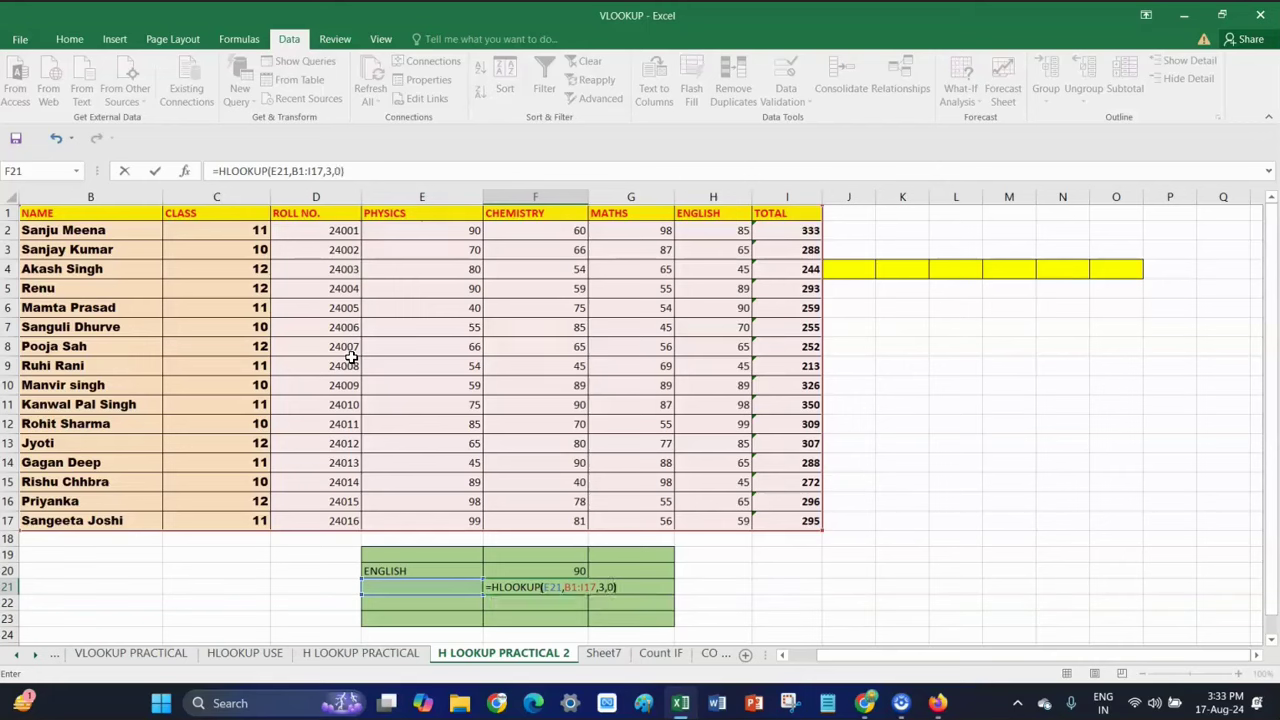
key("Return")
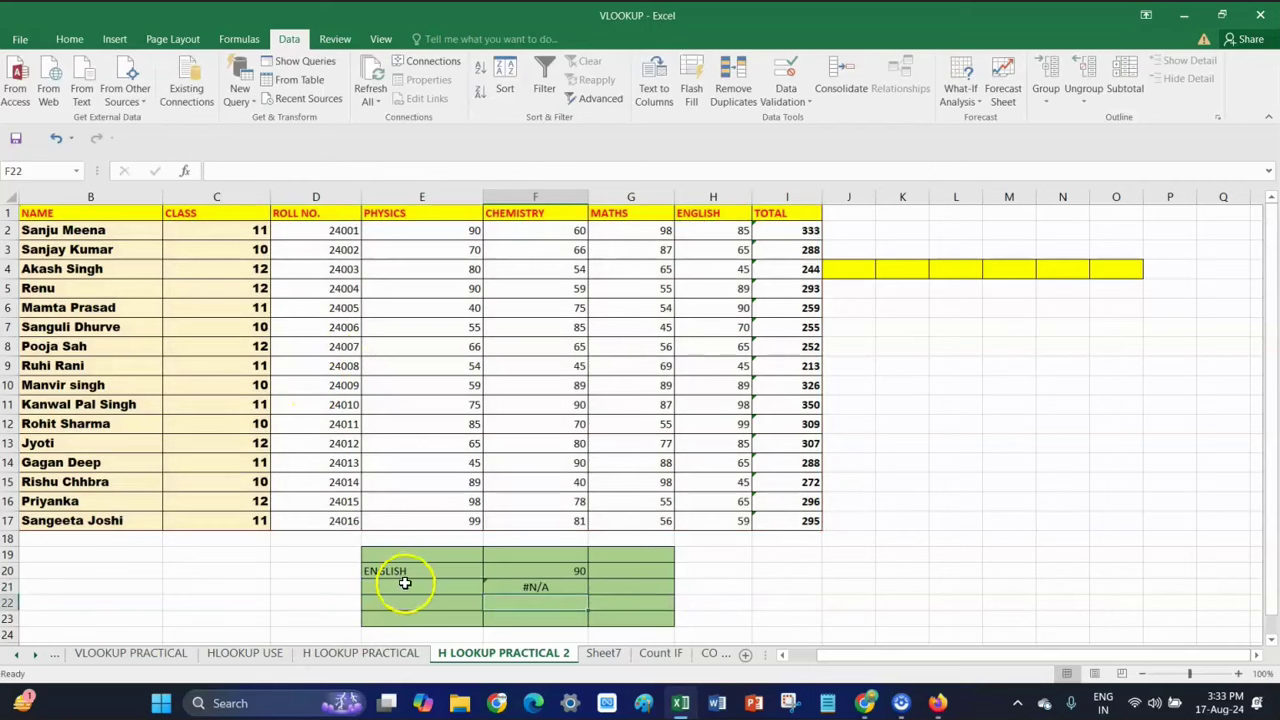
- Pick PHYSICS from E21's dropdown so F21 shows 70
left_click(410, 590)
left_click(490, 588)
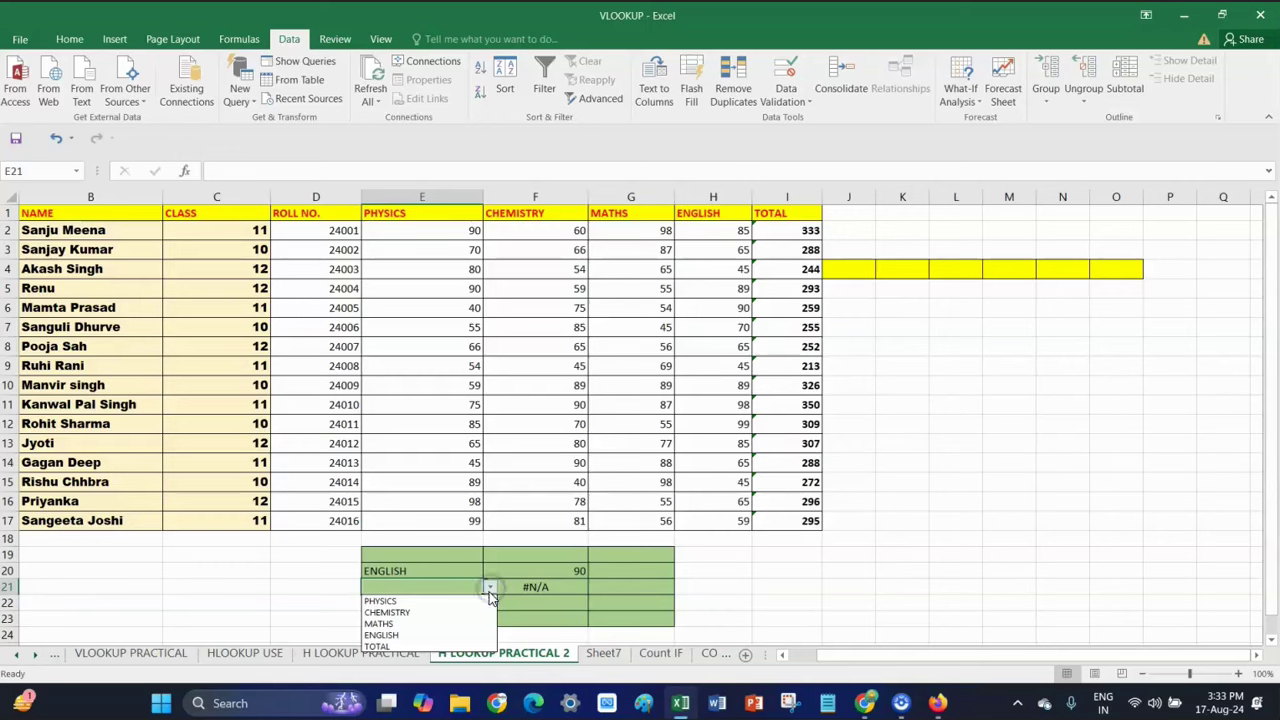
left_click(433, 604)
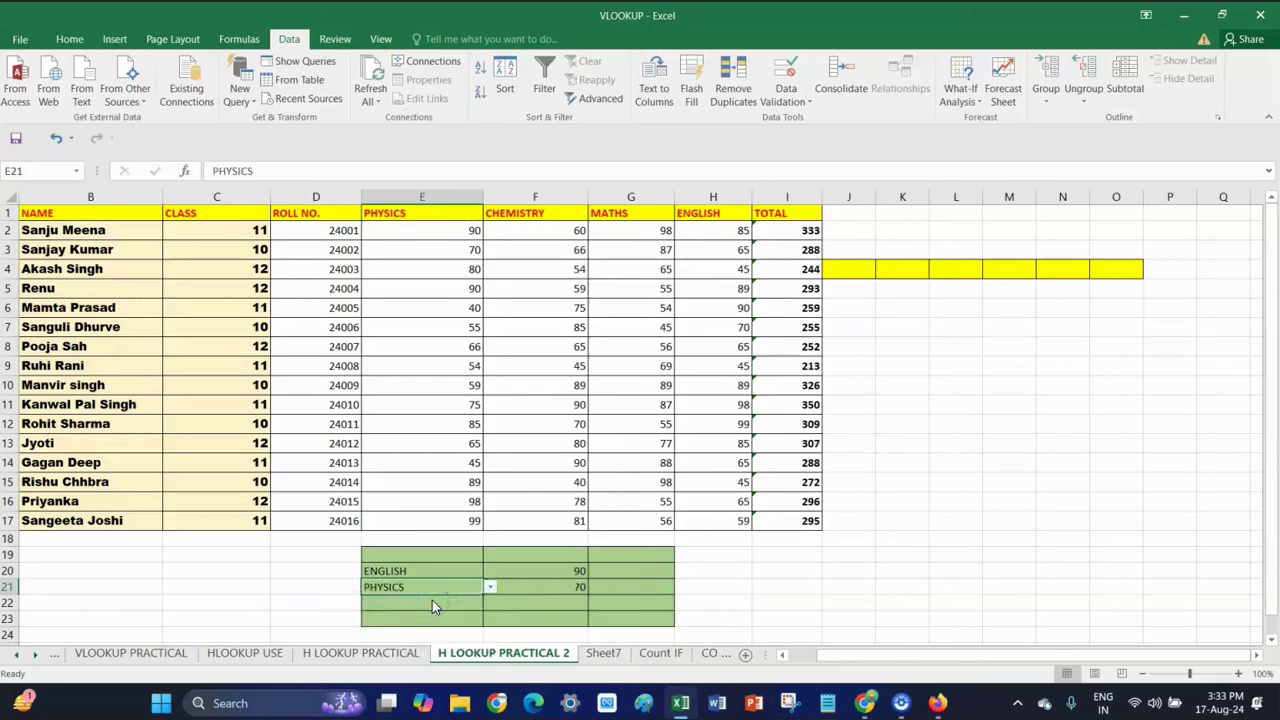
left_click(423, 587)
- Choose NAME in E20's dropdown, keeping PHYSICS selected in E21
left_click(428, 574)
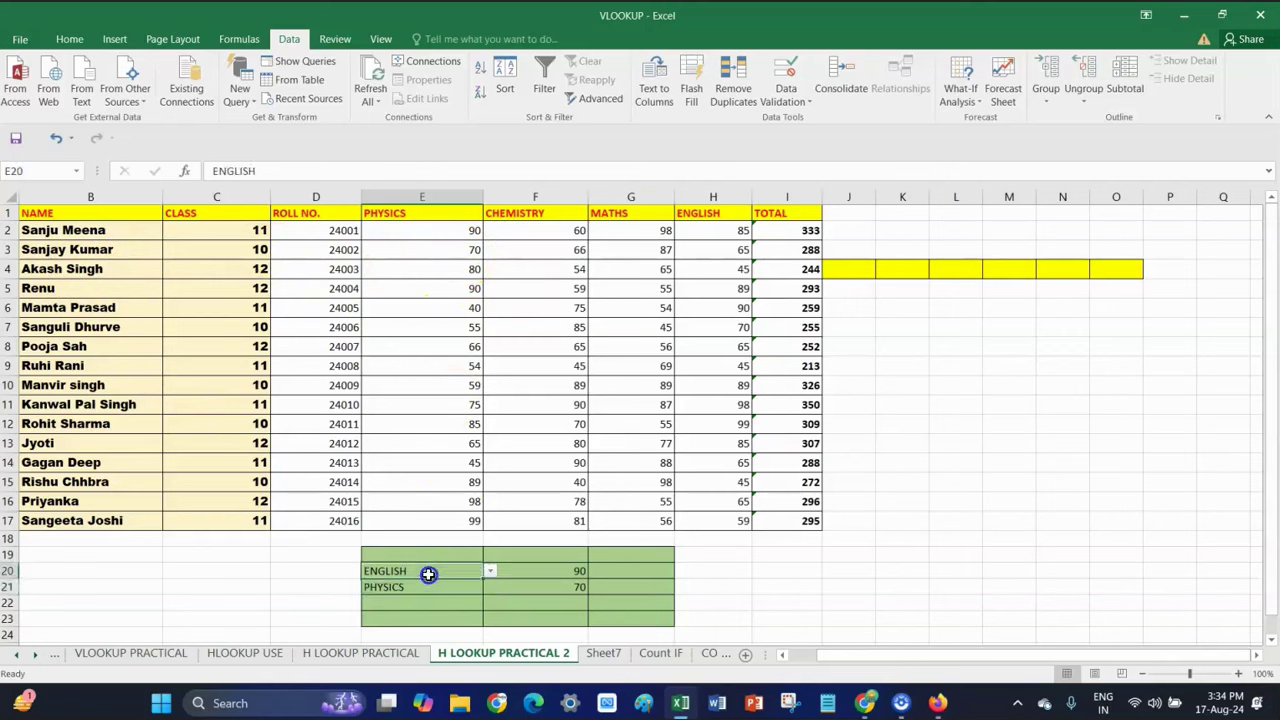
left_click(490, 571)
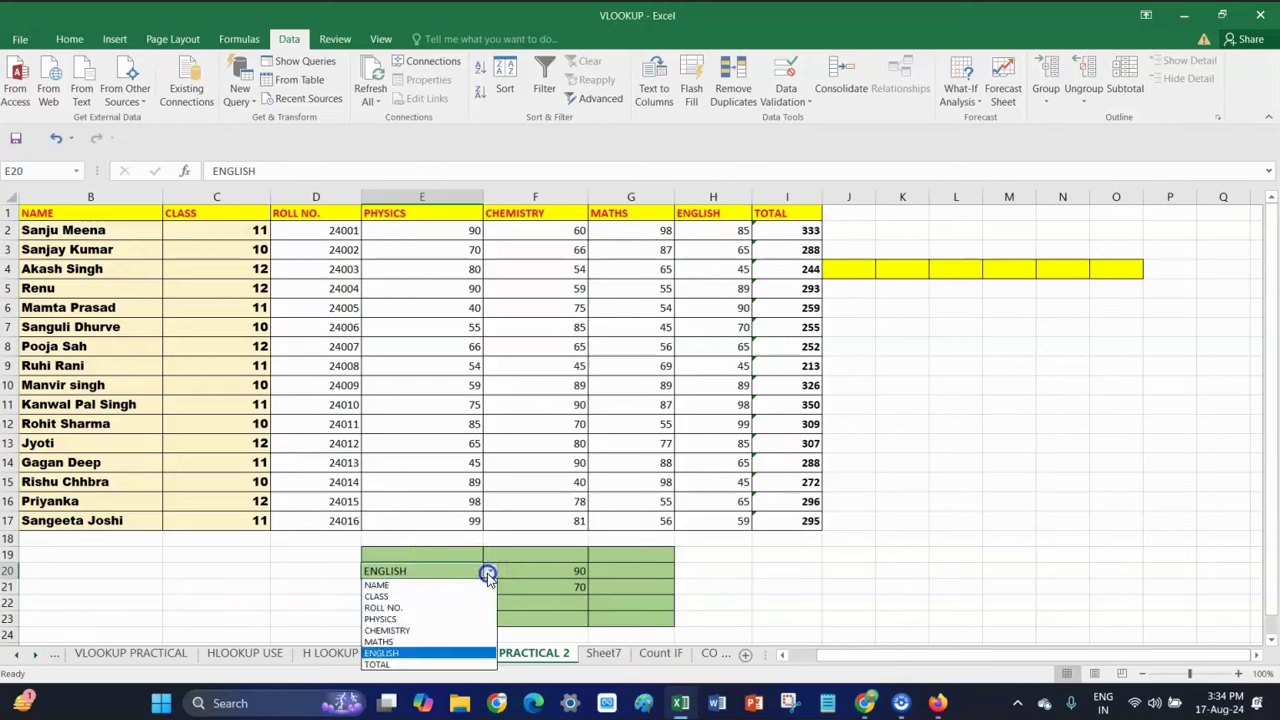
left_click(391, 587)
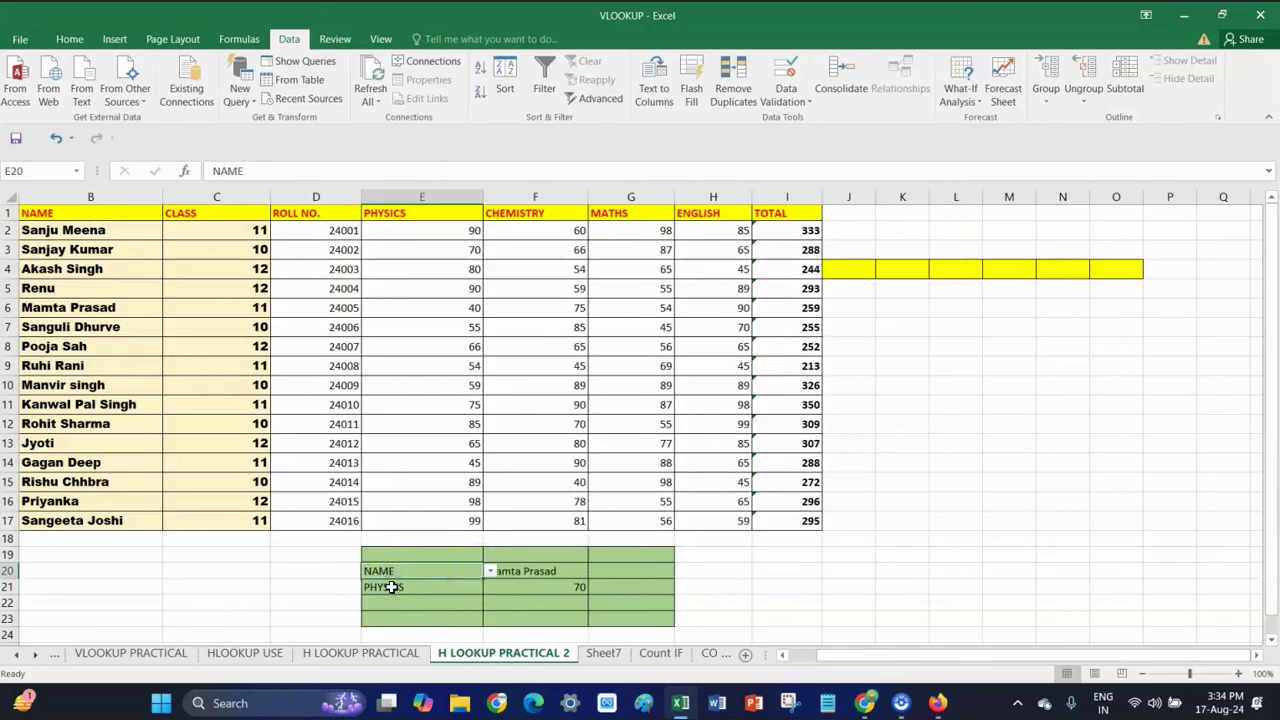
left_click(463, 590)
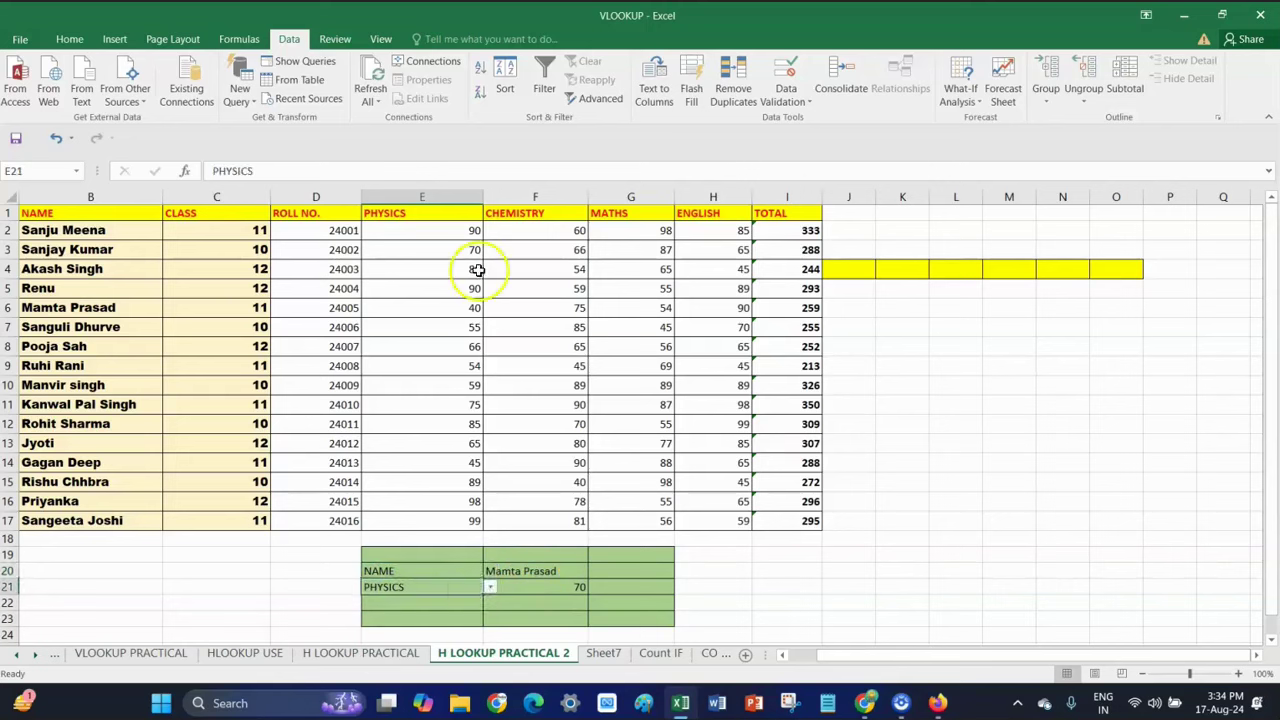
left_click(491, 588)
left_click(447, 603)
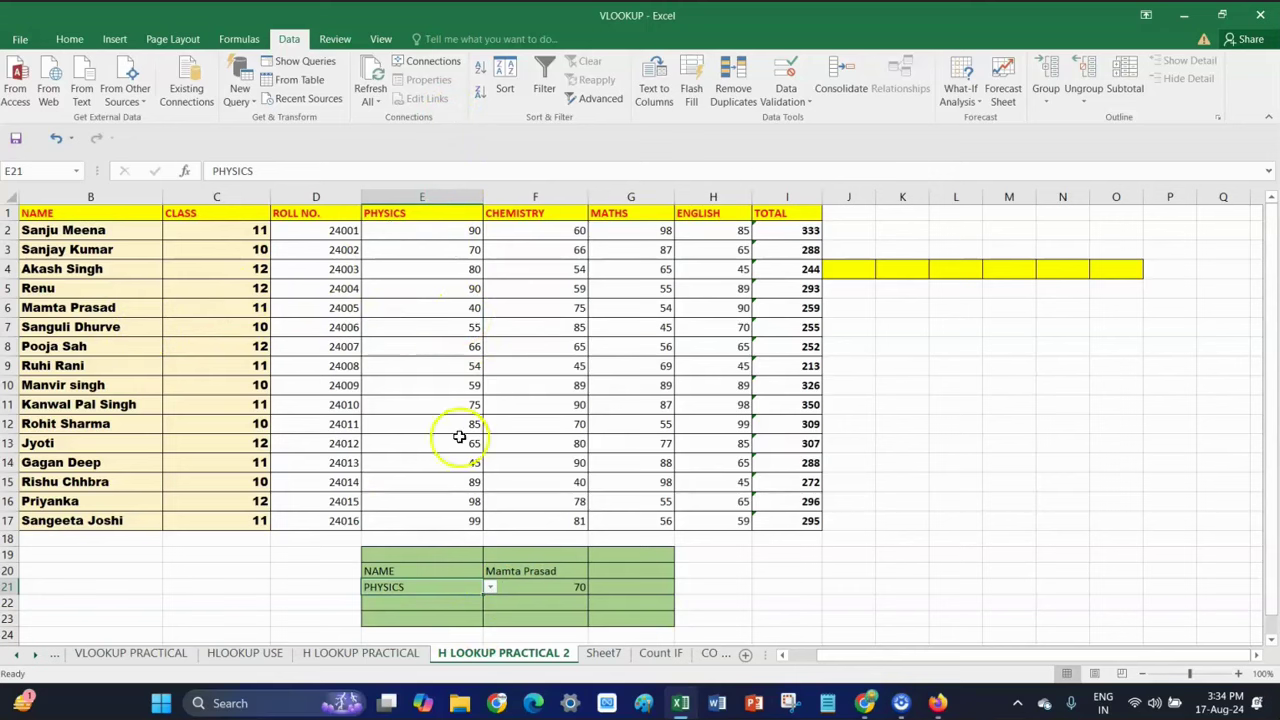
- Cycle E21 through CHEMISTRY and MATHS, ending on TOTAL so F21 shows 288
left_click(490, 587)
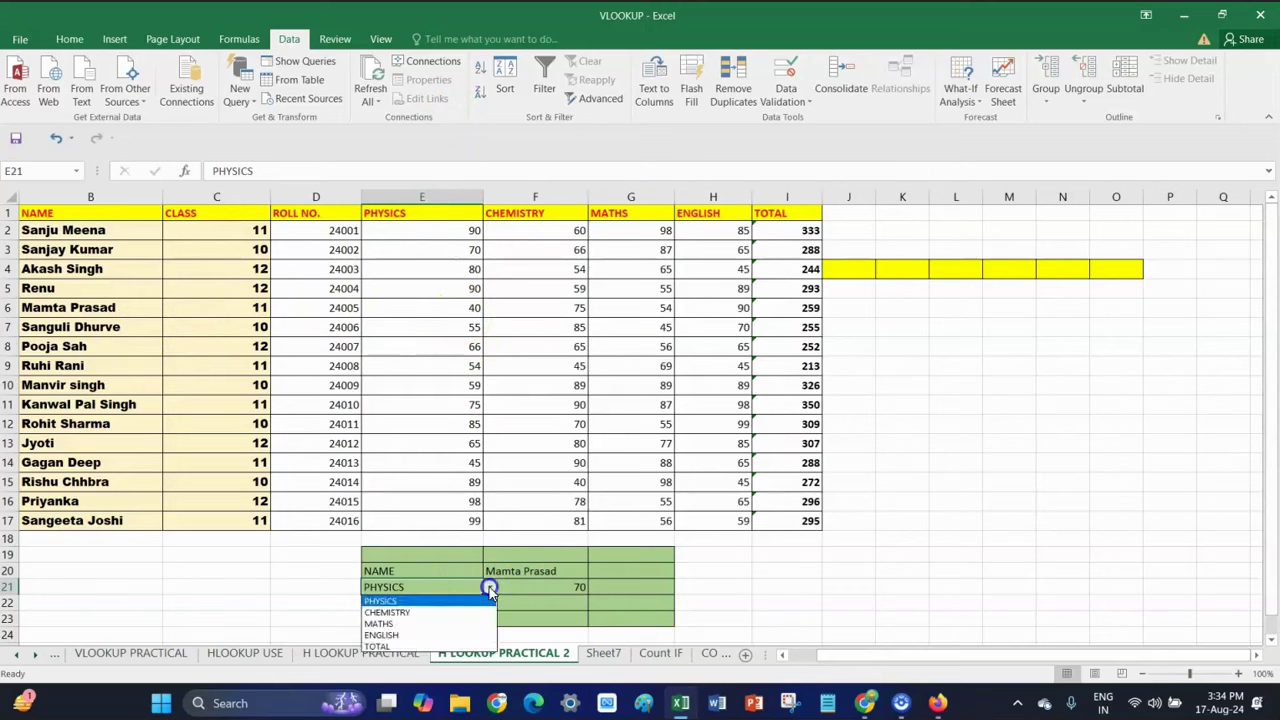
left_click(400, 612)
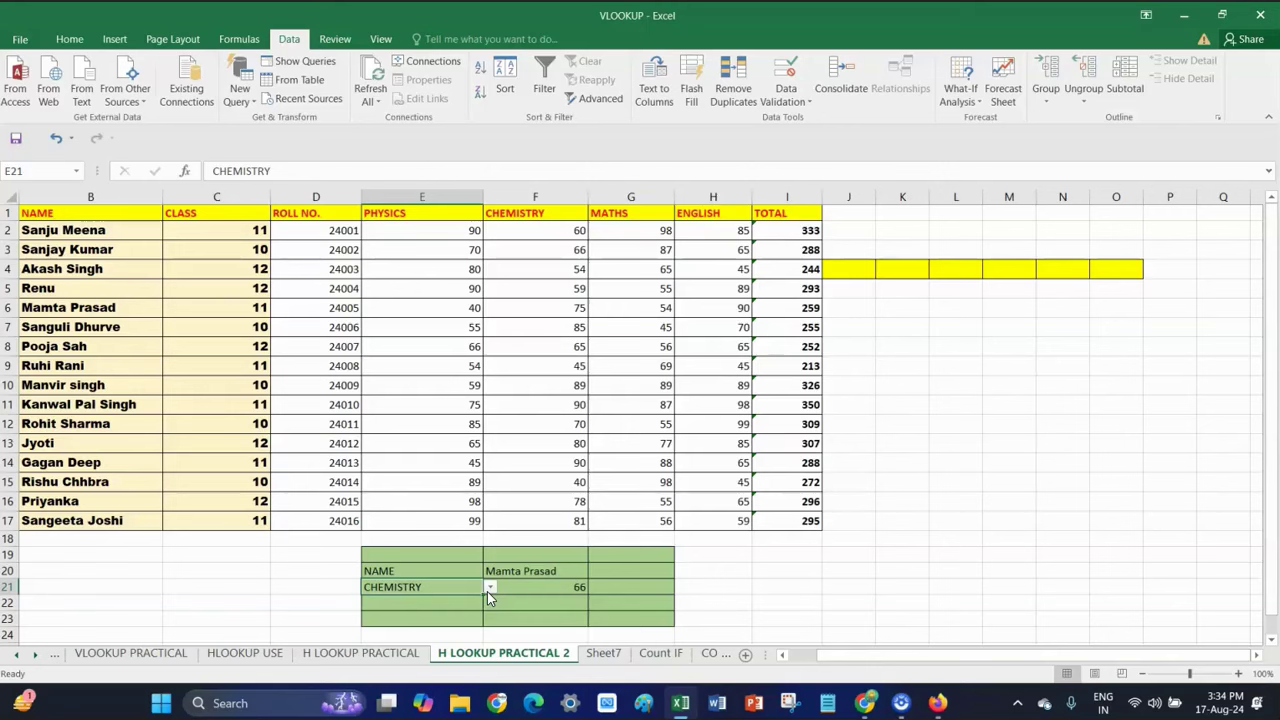
left_click(489, 588)
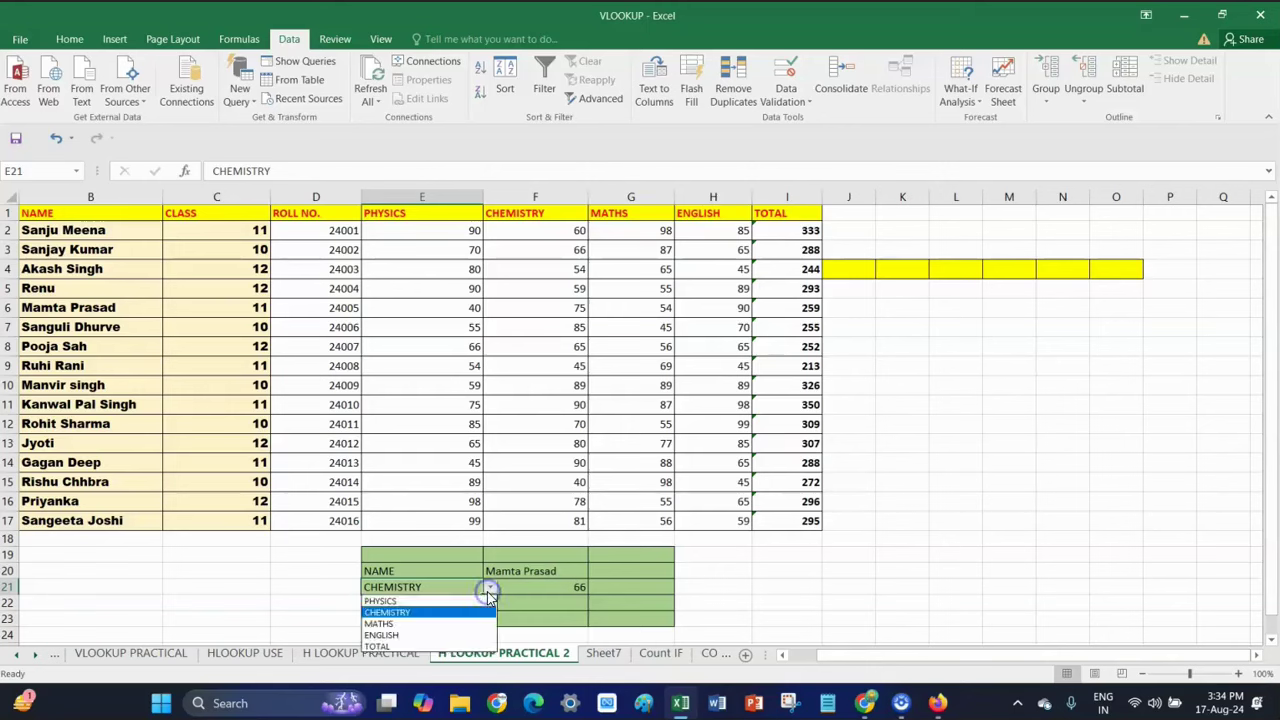
left_click(427, 625)
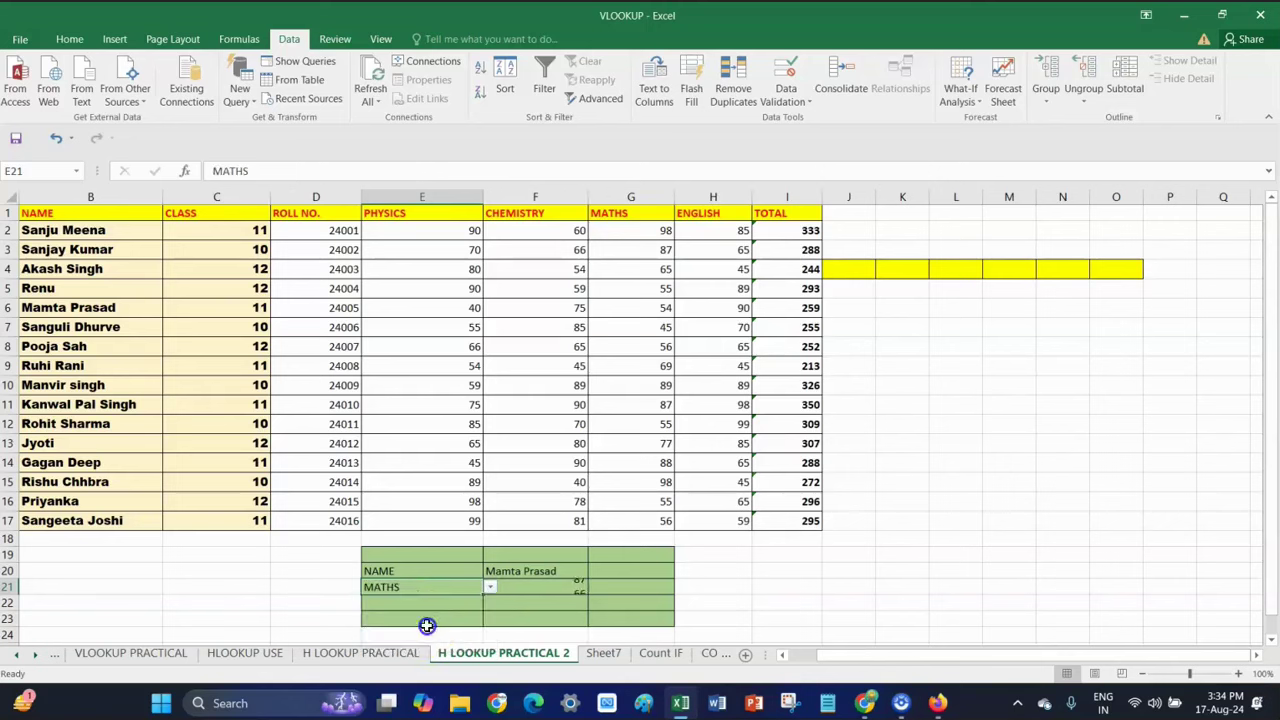
left_click(489, 587)
left_click(443, 646)
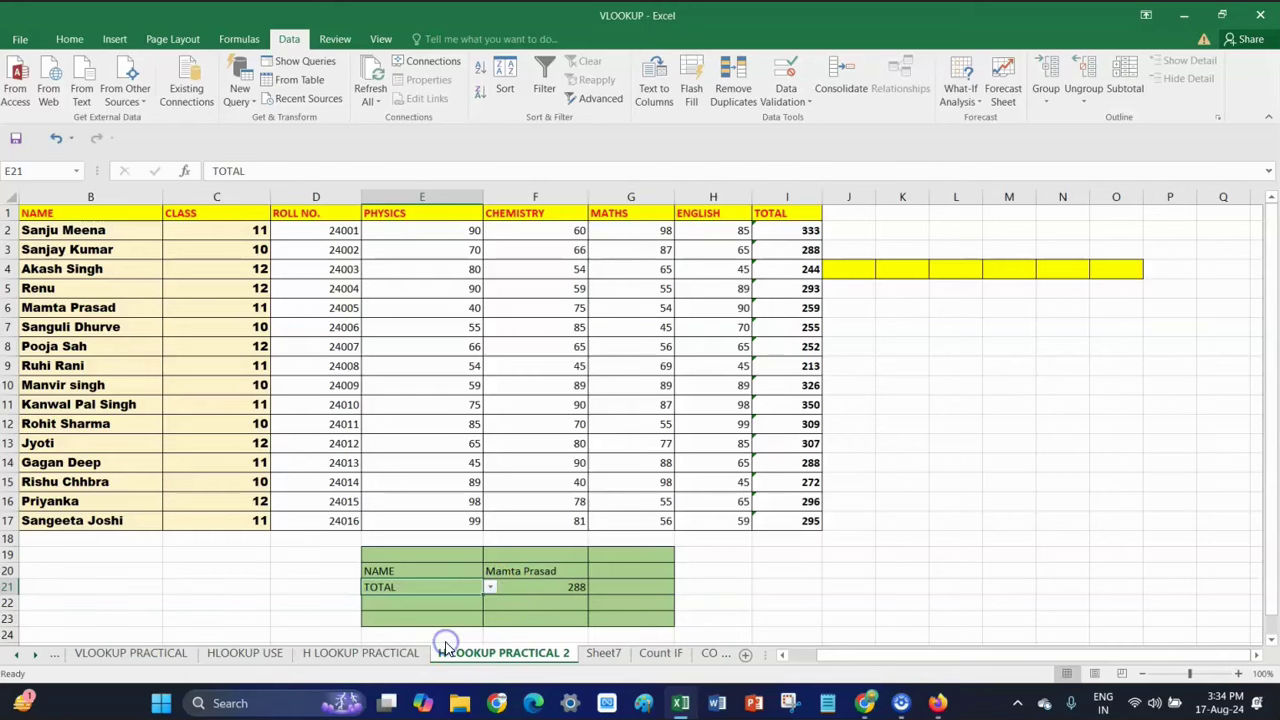
left_click(490, 589)
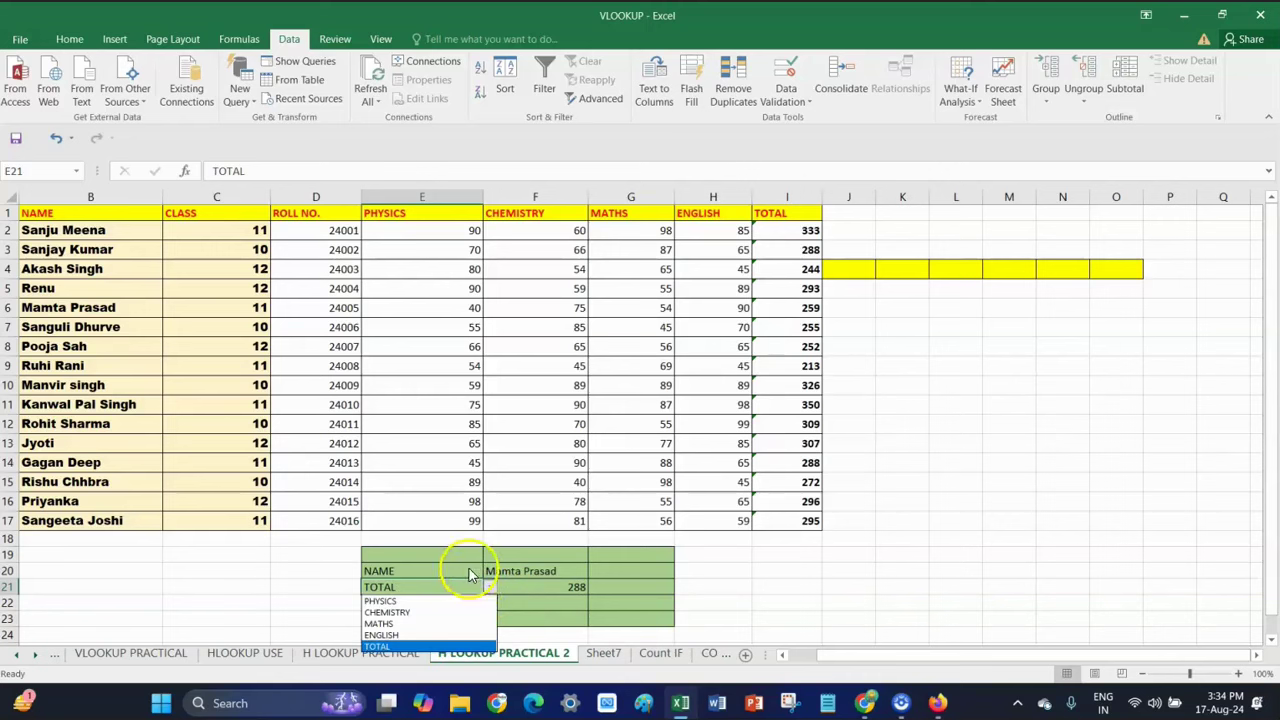
- Pick PHYSICS from E20's header dropdown so F20 returns 40, then check F21 (288) and E21
left_click(468, 569)
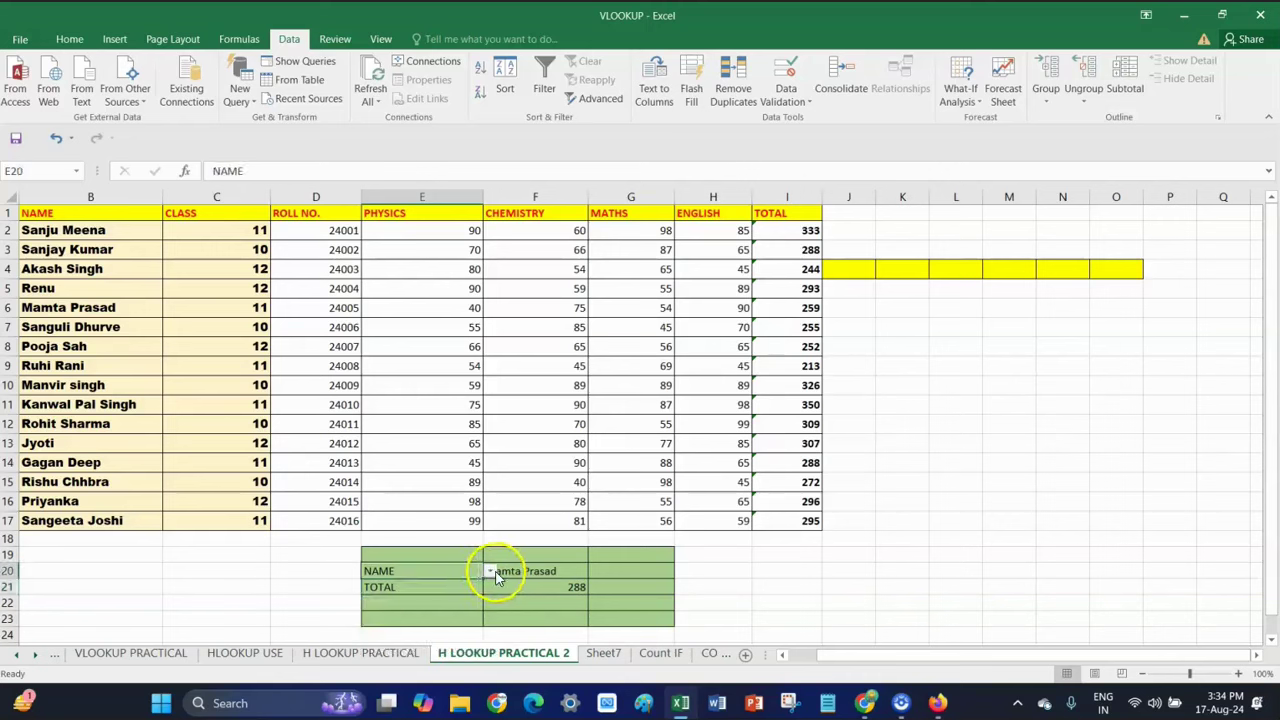
left_click(490, 571)
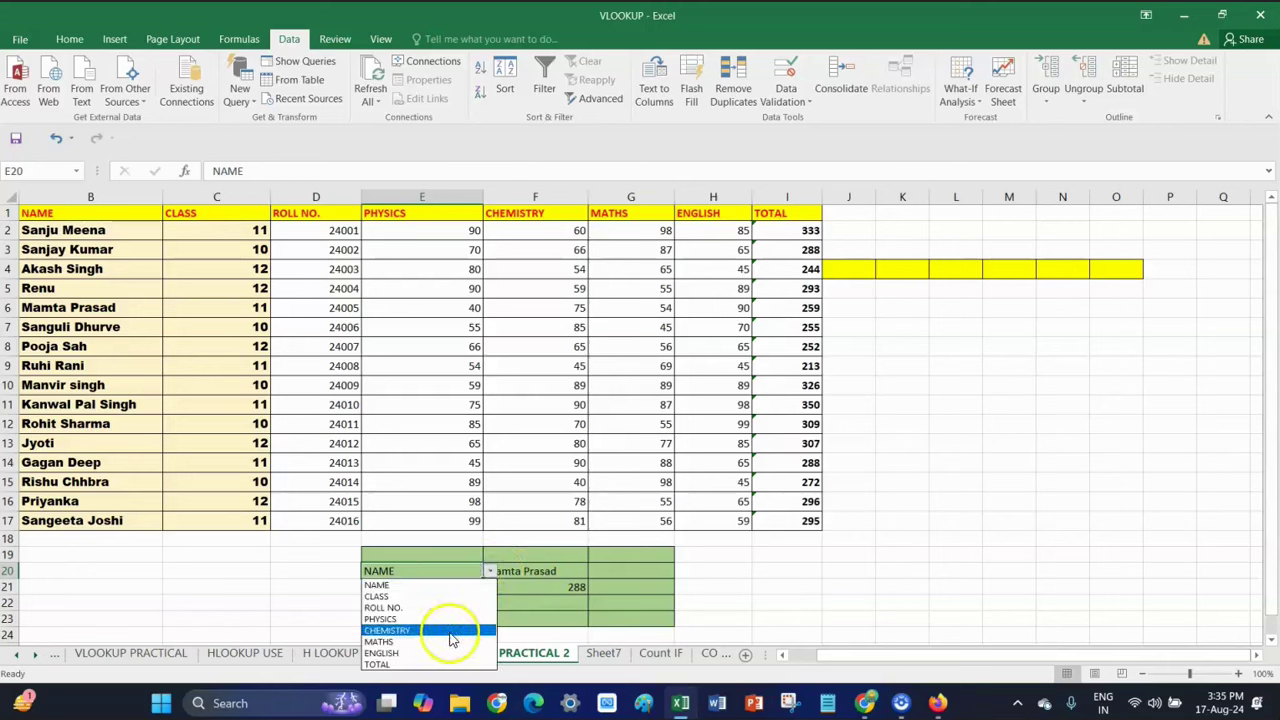
left_click(438, 621)
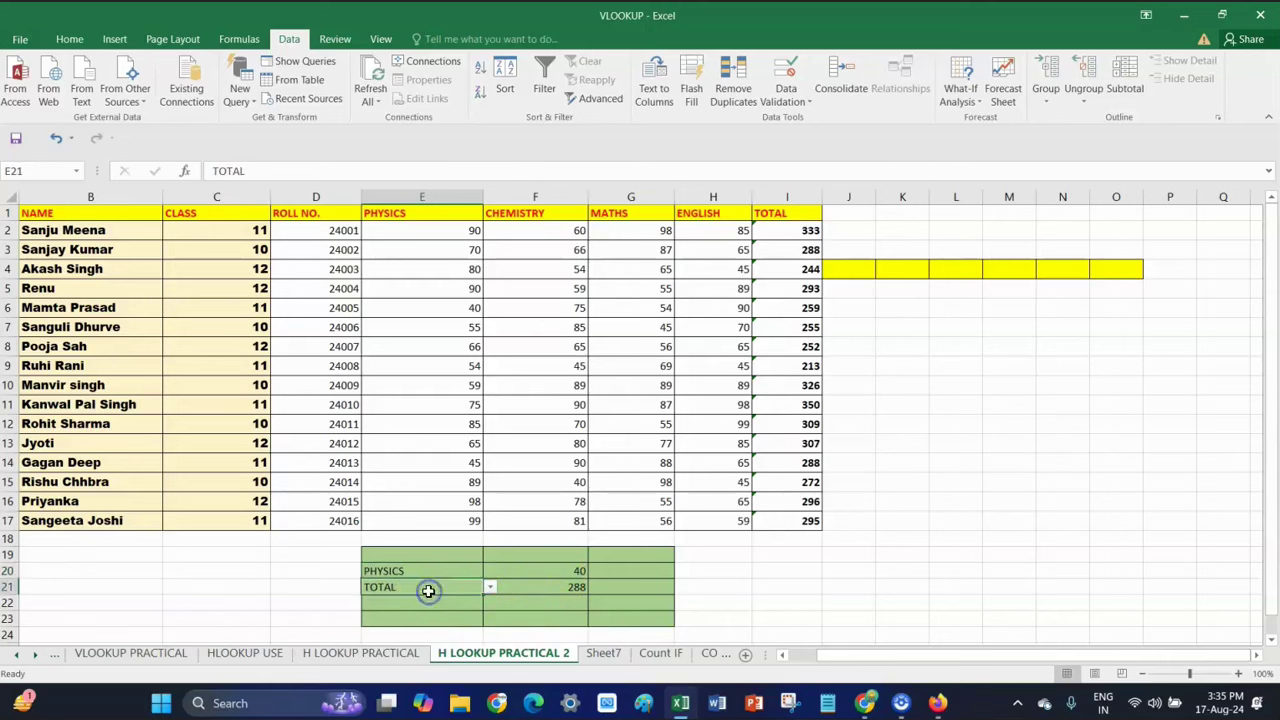
left_click(497, 591)
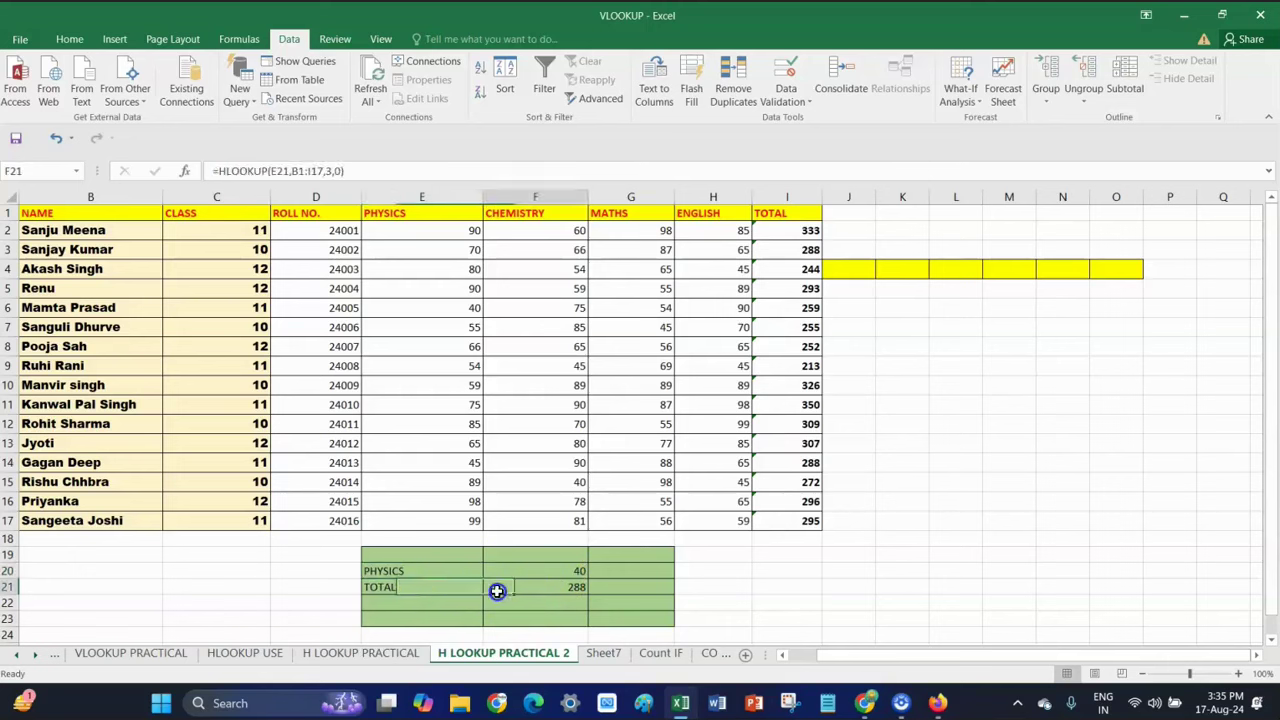
left_click(438, 588)
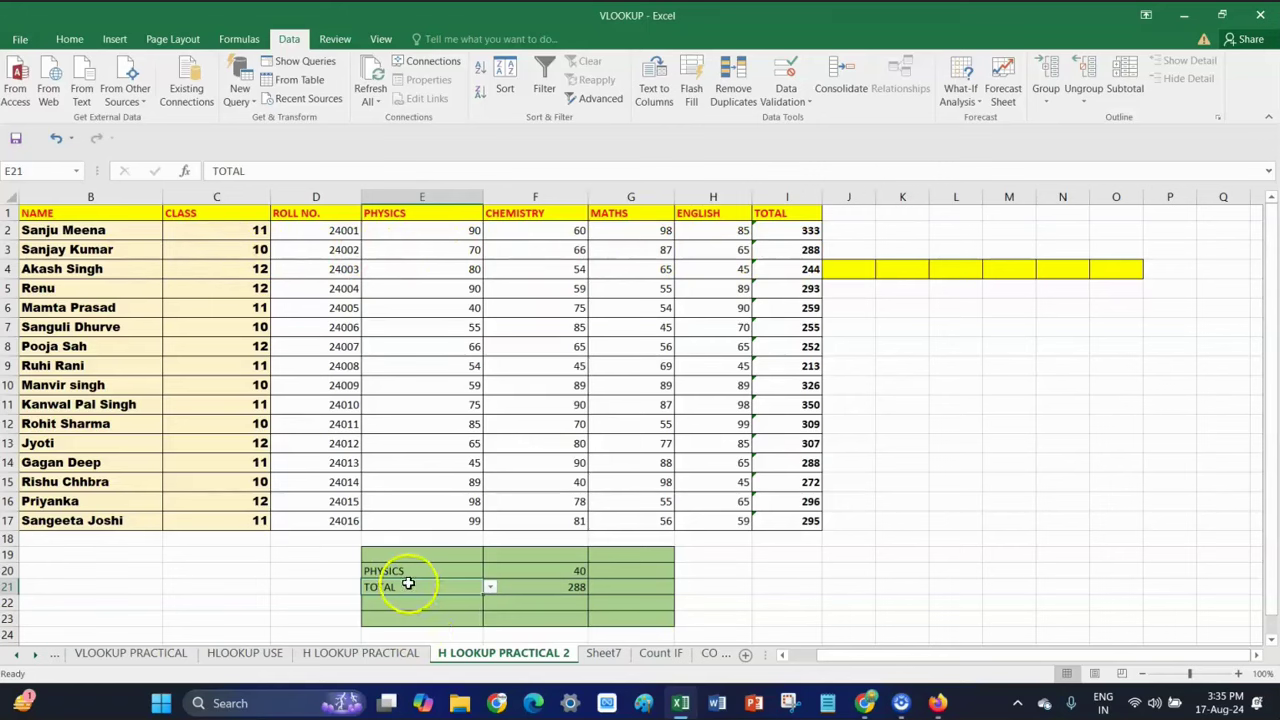
double_click(561, 587)
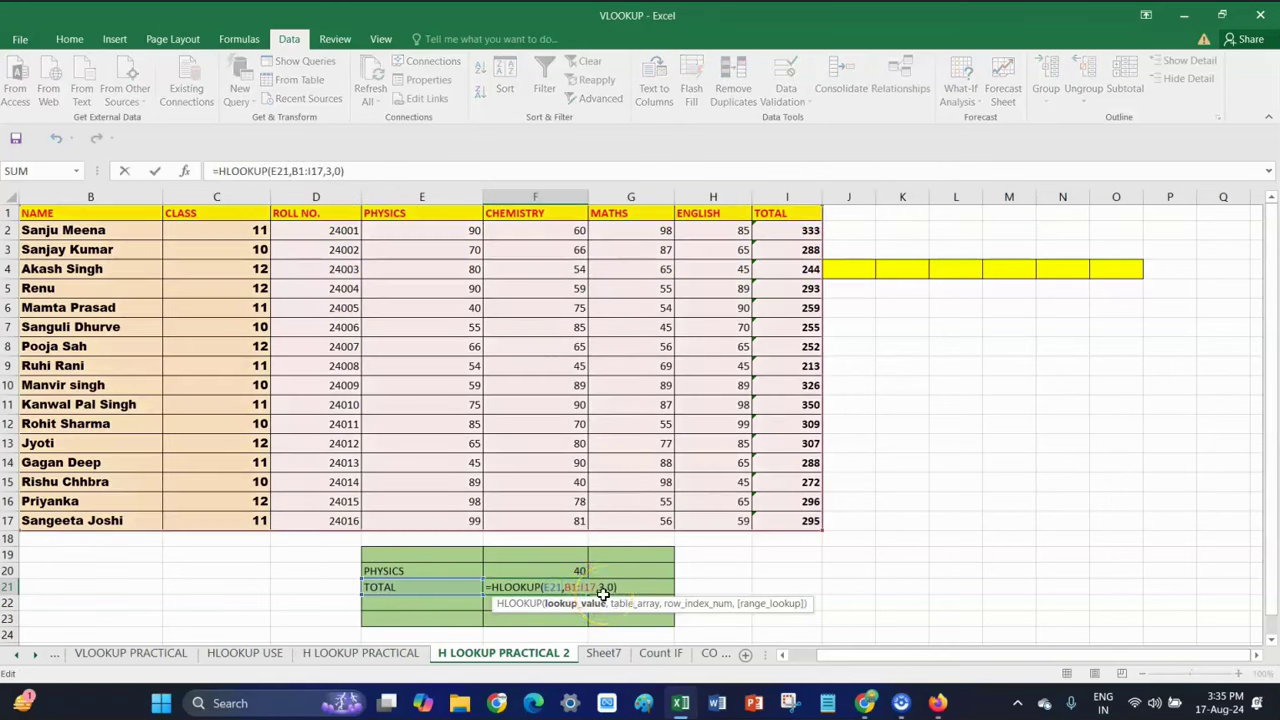
double_click(546, 571)
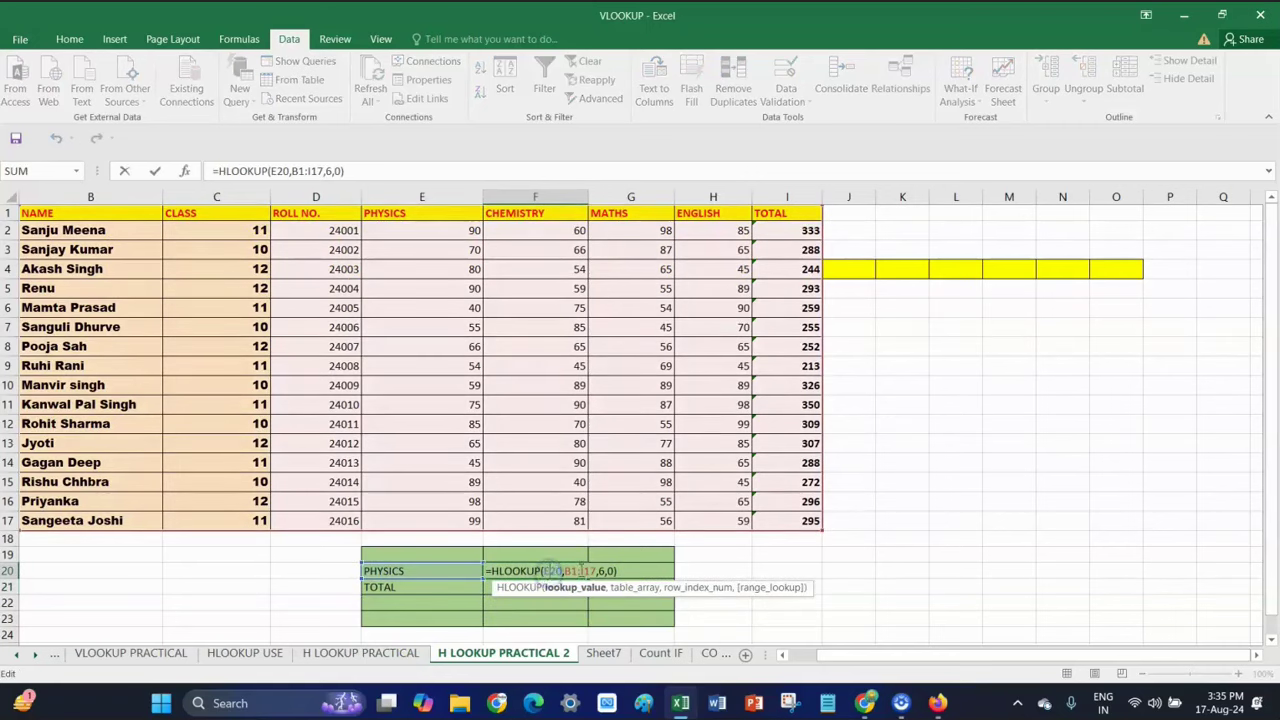
left_click(610, 570)
left_click(742, 618)
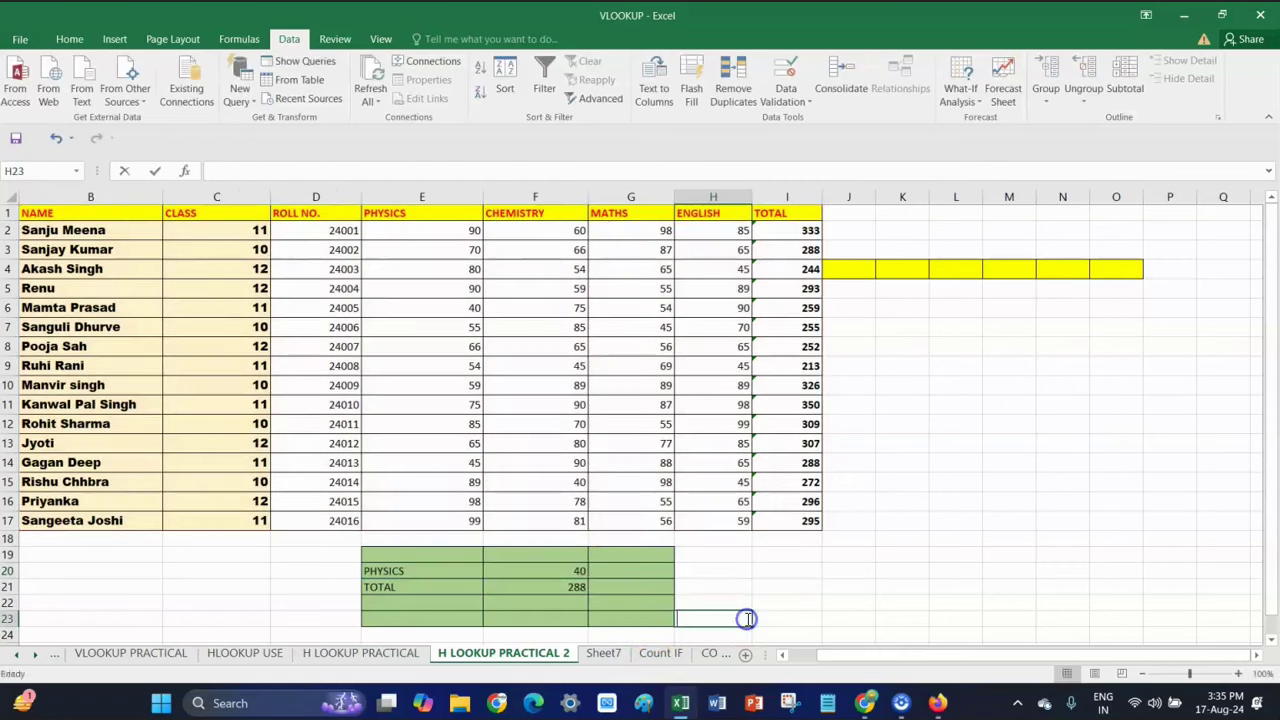